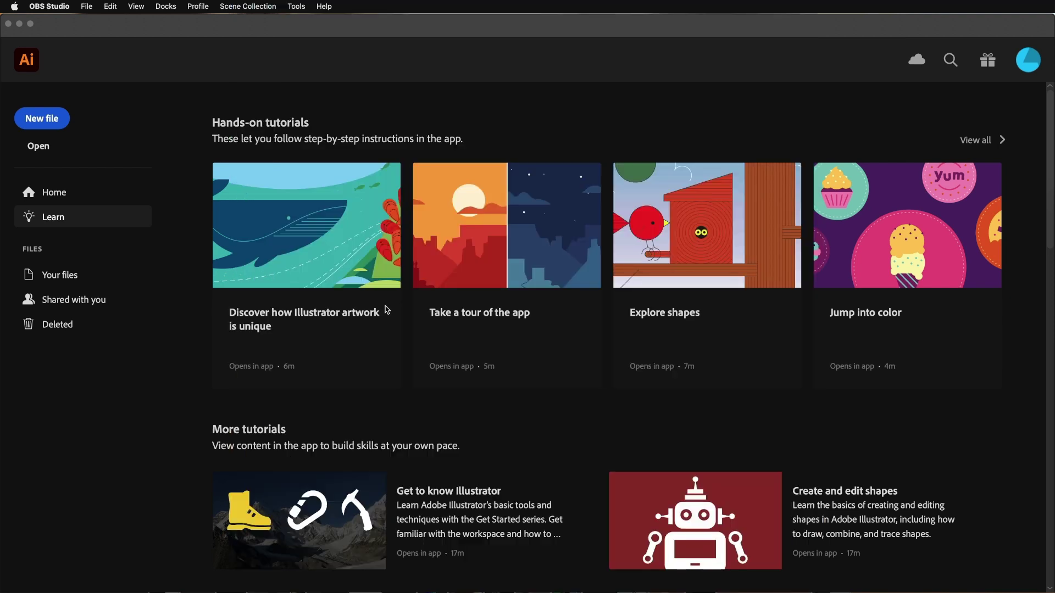
# - Create a new 1024 × 1024 px document and draw a rectangle covering the entire artboard
pyautogui.click(44, 121)
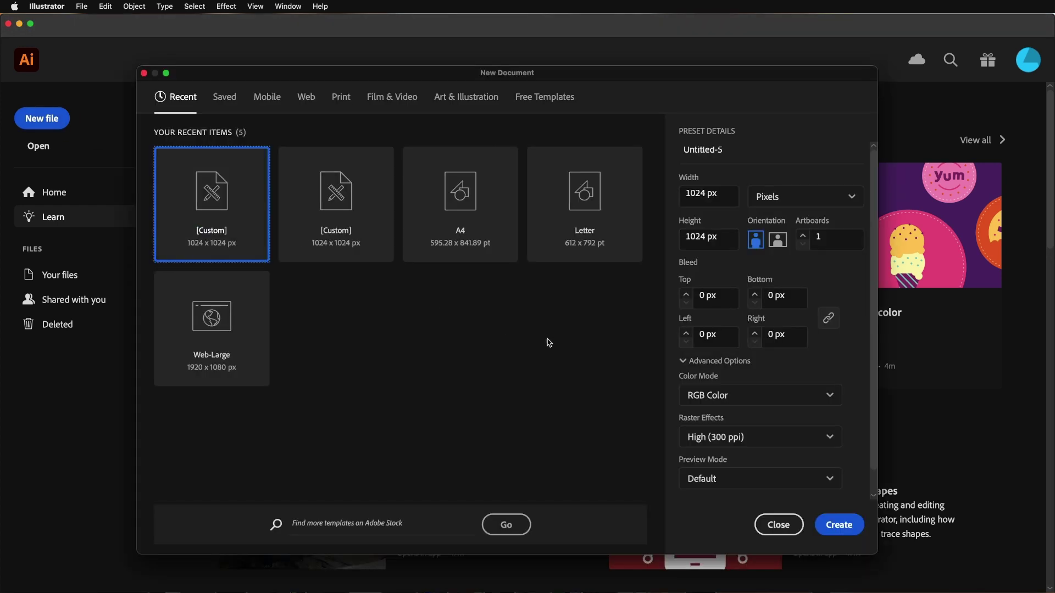
pyautogui.click(839, 525)
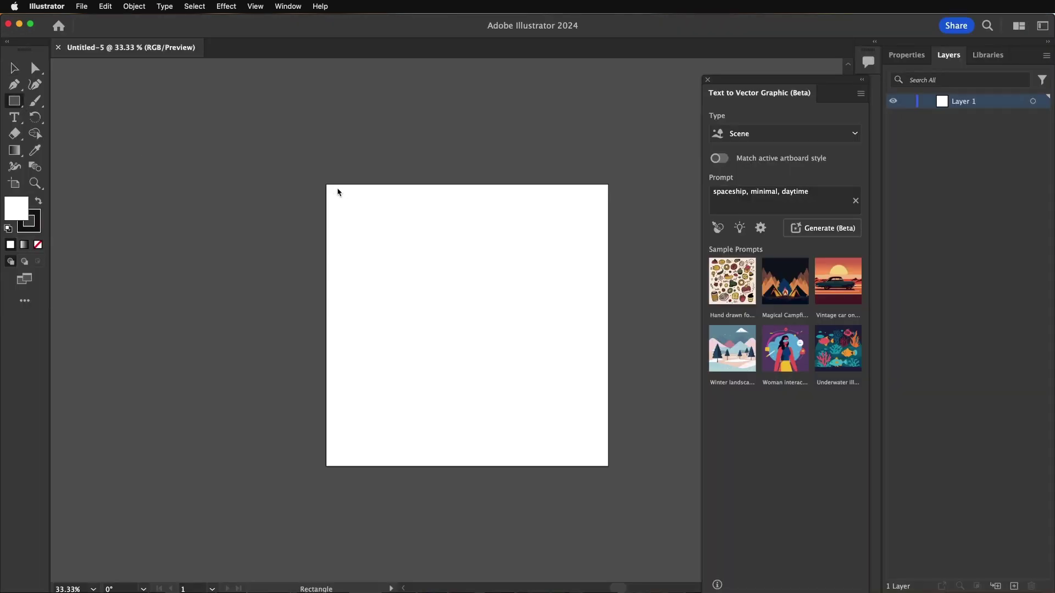
pyautogui.moveTo(323, 181); pyautogui.dragTo(608, 466)
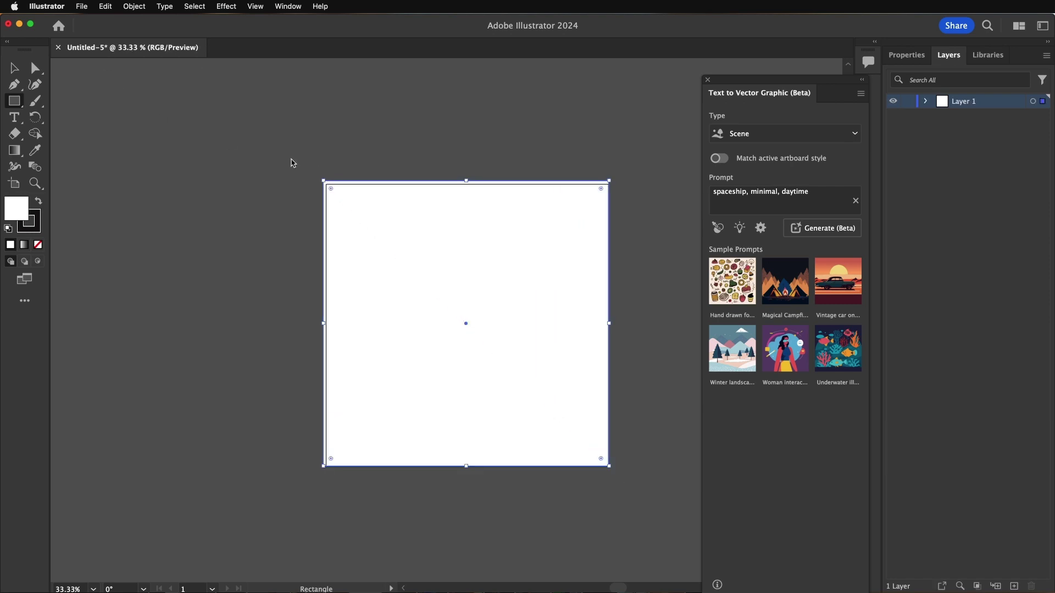
pyautogui.moveTo(328, 186); pyautogui.dragTo(329, 186)
pyautogui.press('v')
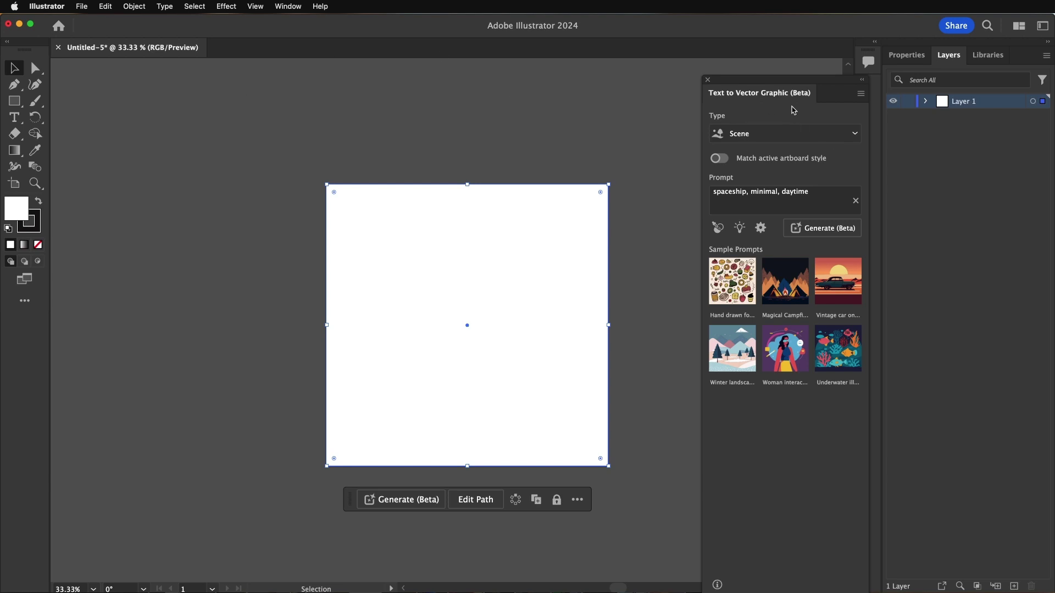
# - Show the rectangle in the Properties panel and close the floating Text to Vector Graphic panel
pyautogui.click(294, 12)
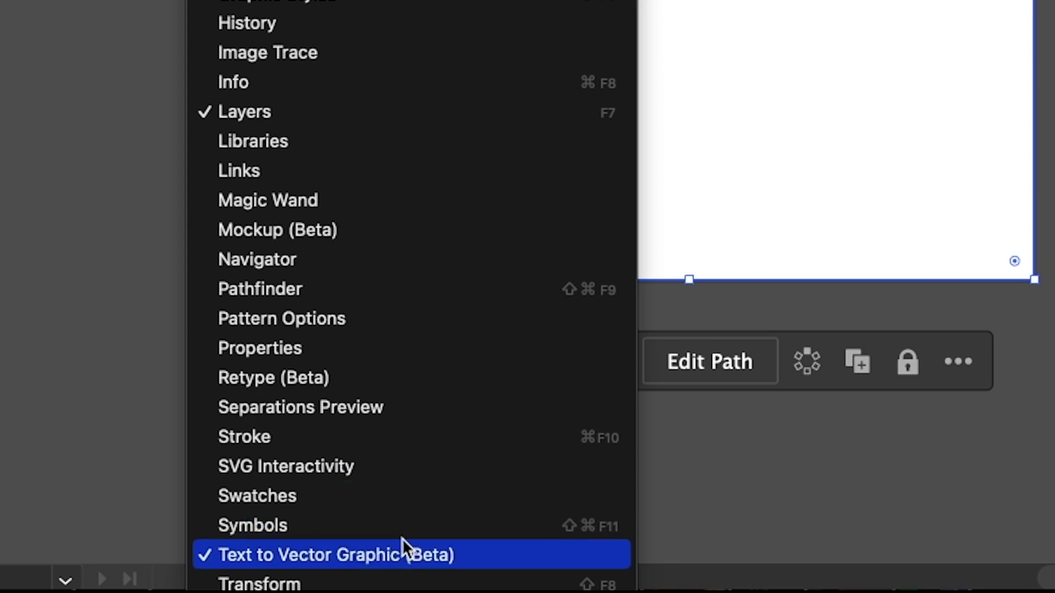
pyautogui.press('Escape')
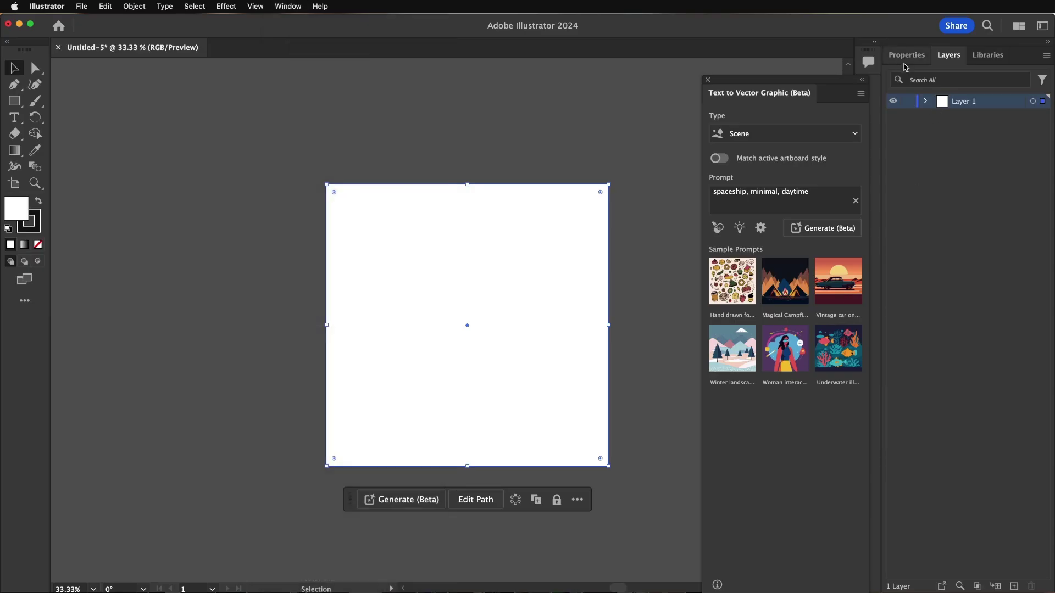
pyautogui.click(905, 57)
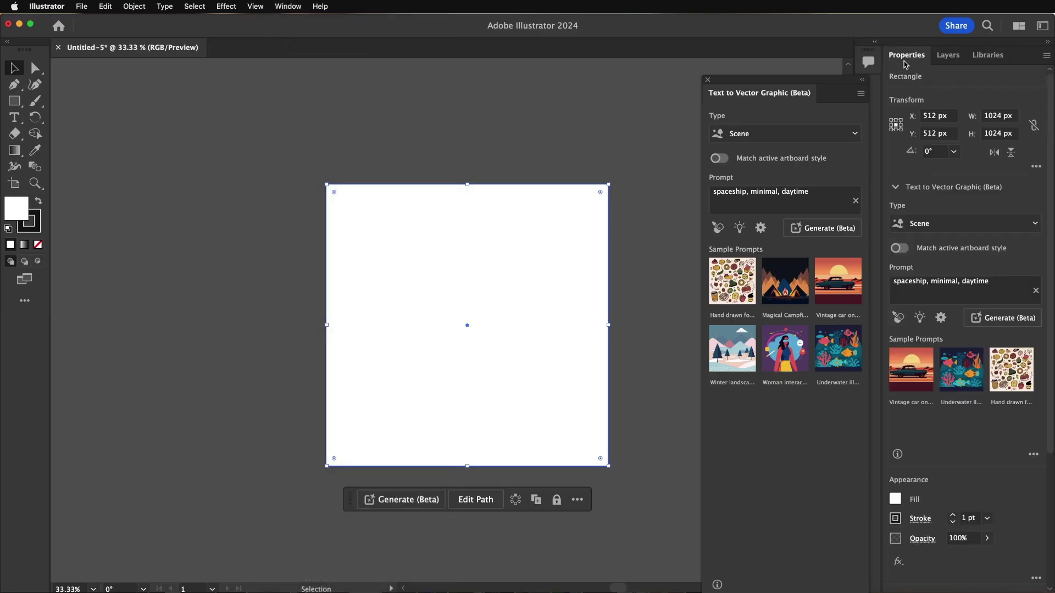
pyautogui.click(709, 81)
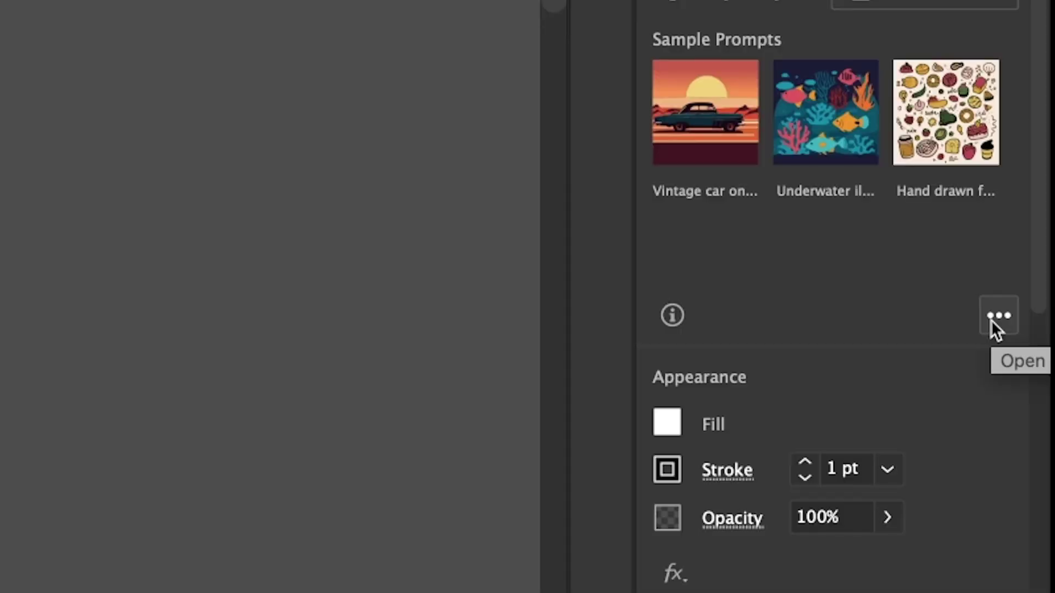
# - Generate a Scene from the prompt 'blue sky and clouds, minimal, daytime'
pyautogui.click(1033, 456)
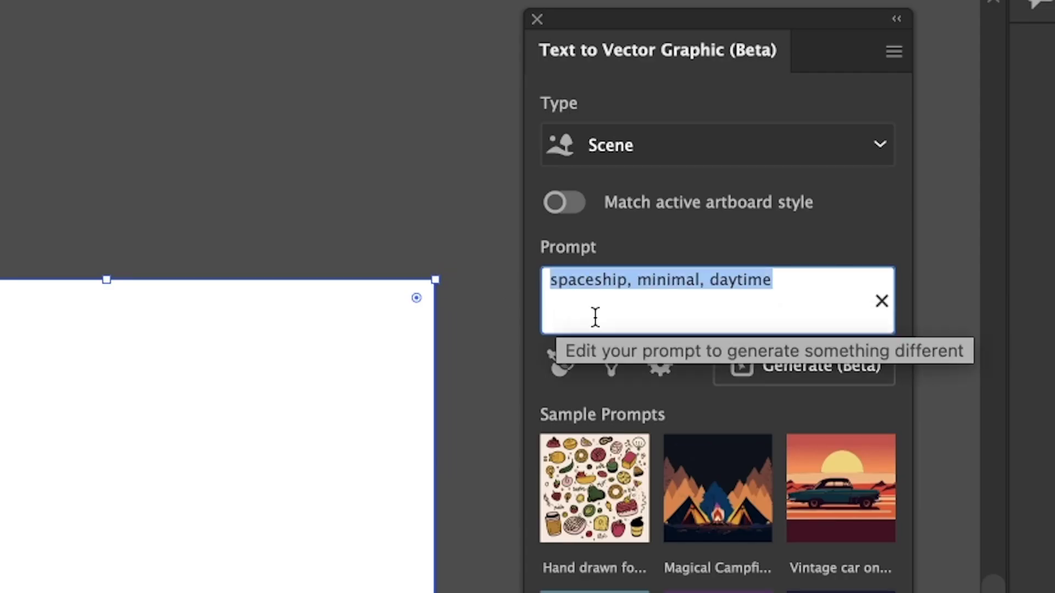
pyautogui.click(737, 197)
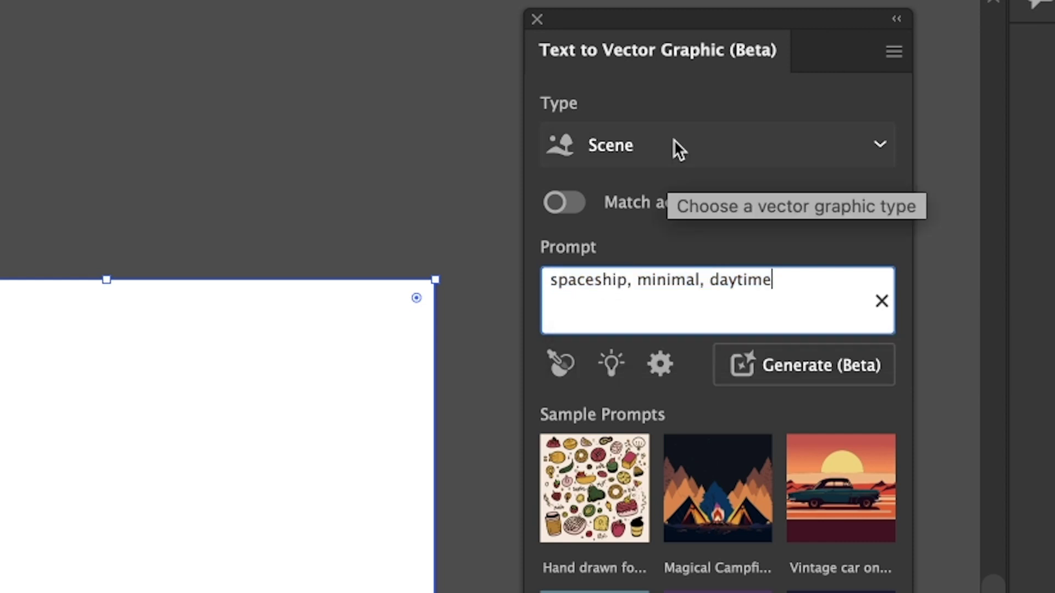
pyautogui.click(637, 146)
pyautogui.click(655, 237)
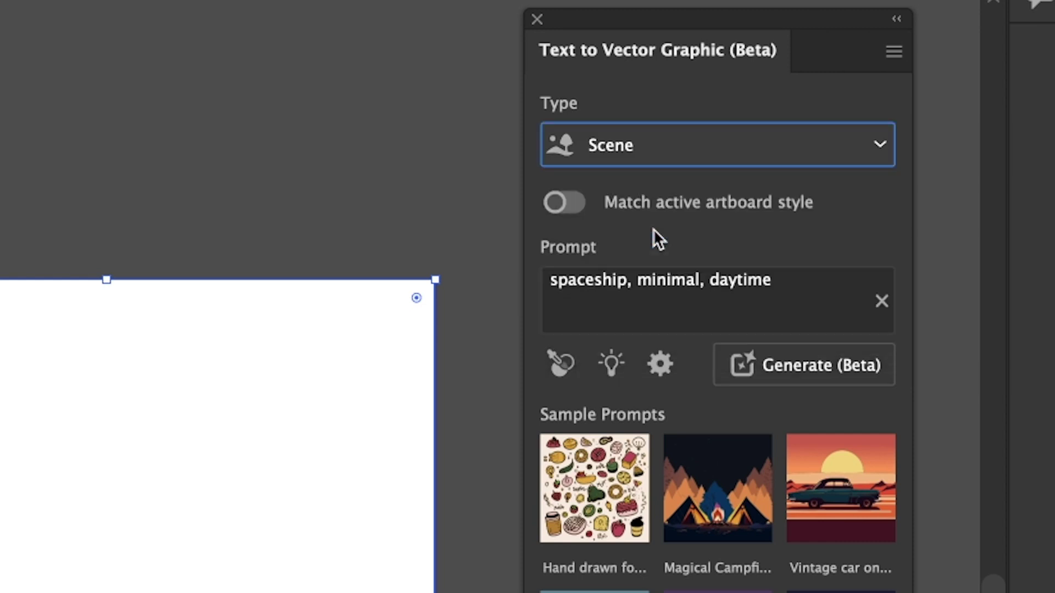
pyautogui.click(619, 282)
pyautogui.doubleClick(566, 280)
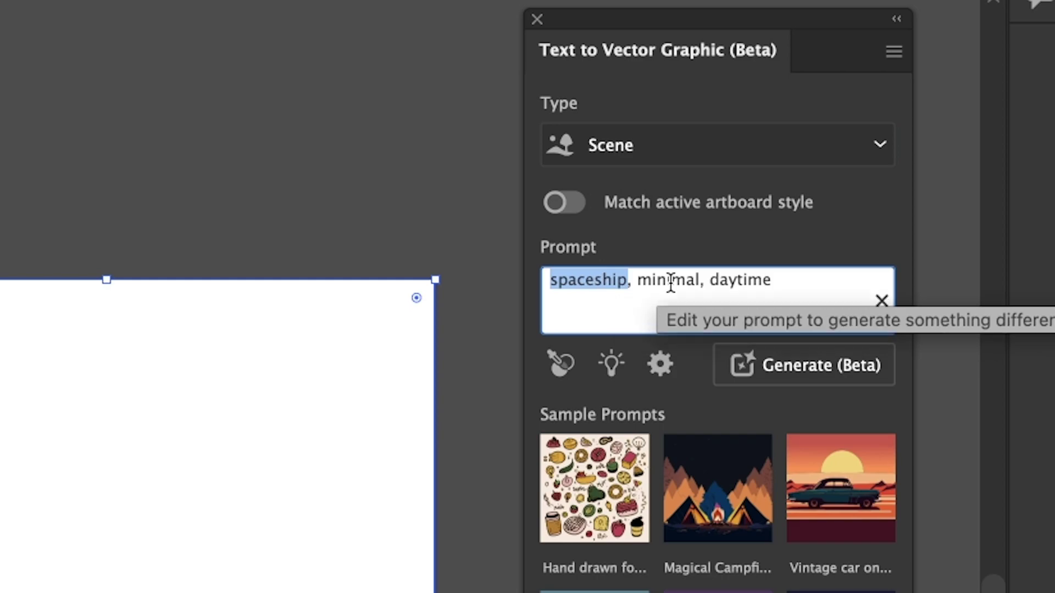
pyautogui.write('blue')
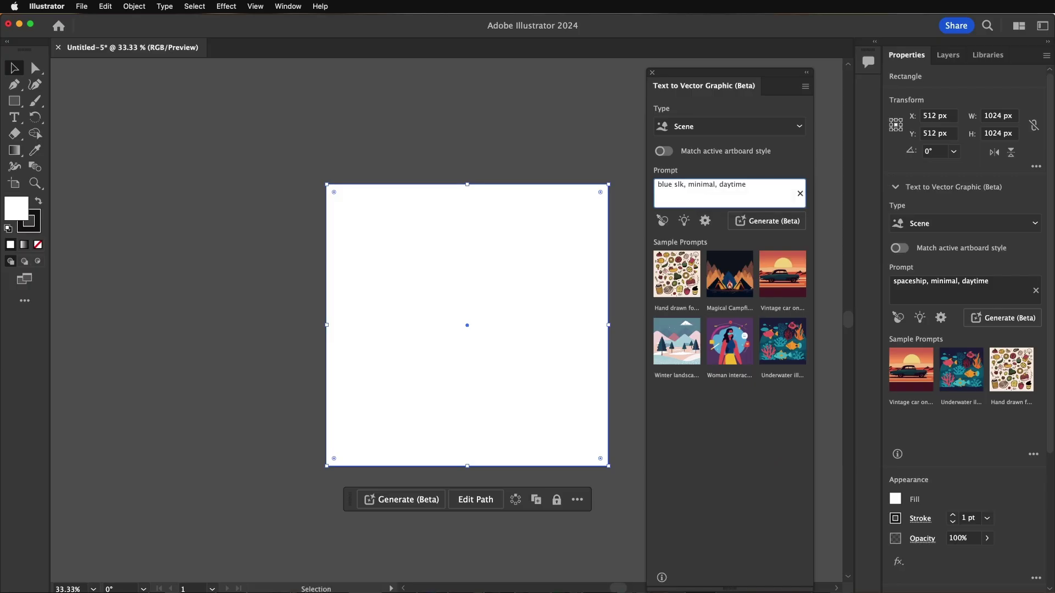
pyautogui.write(' sky and ')
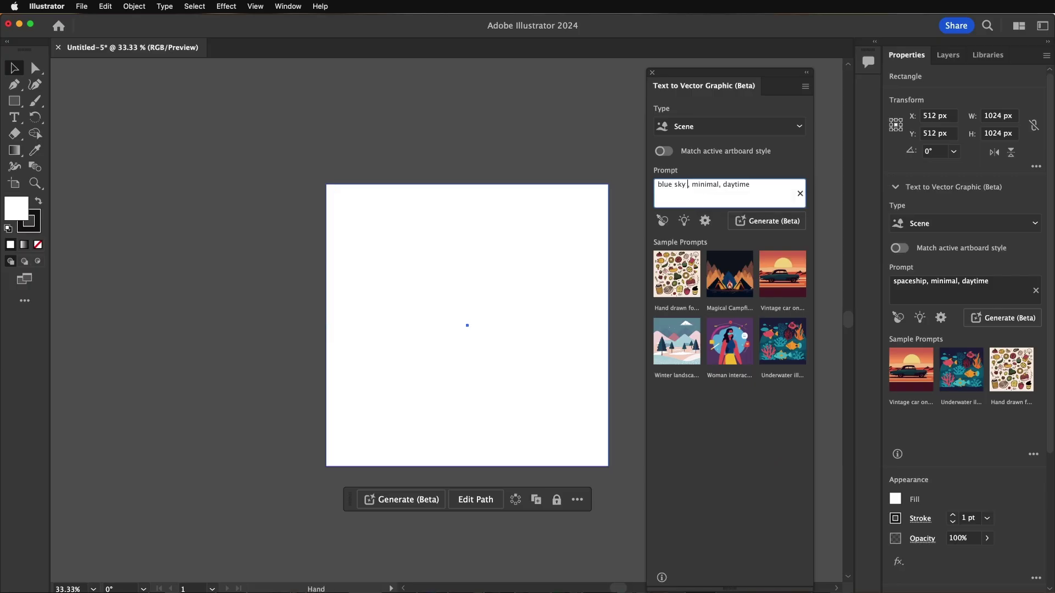
pyautogui.write('clouds')
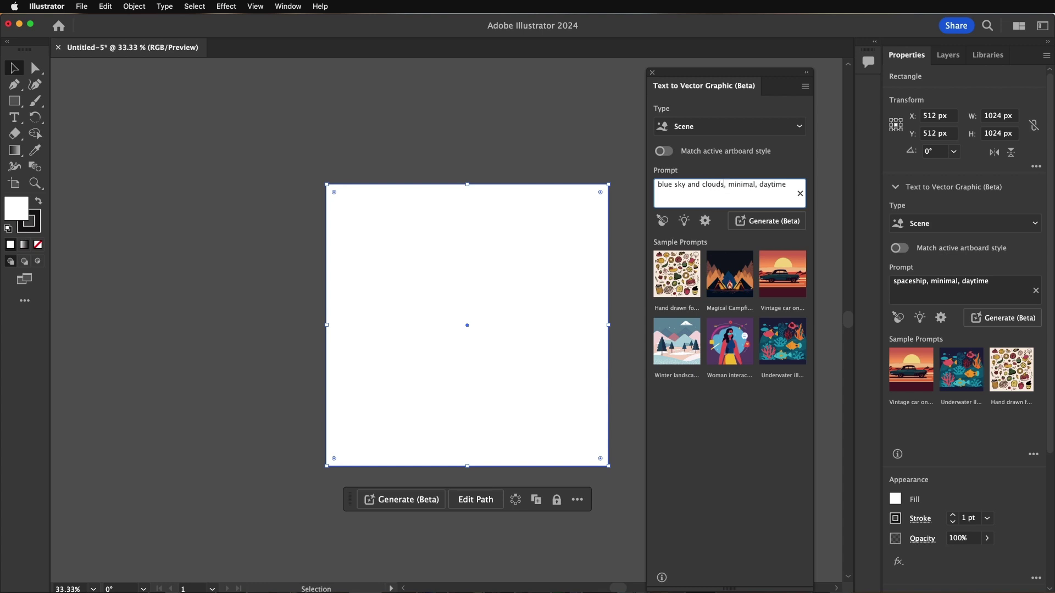
pyautogui.click(769, 222)
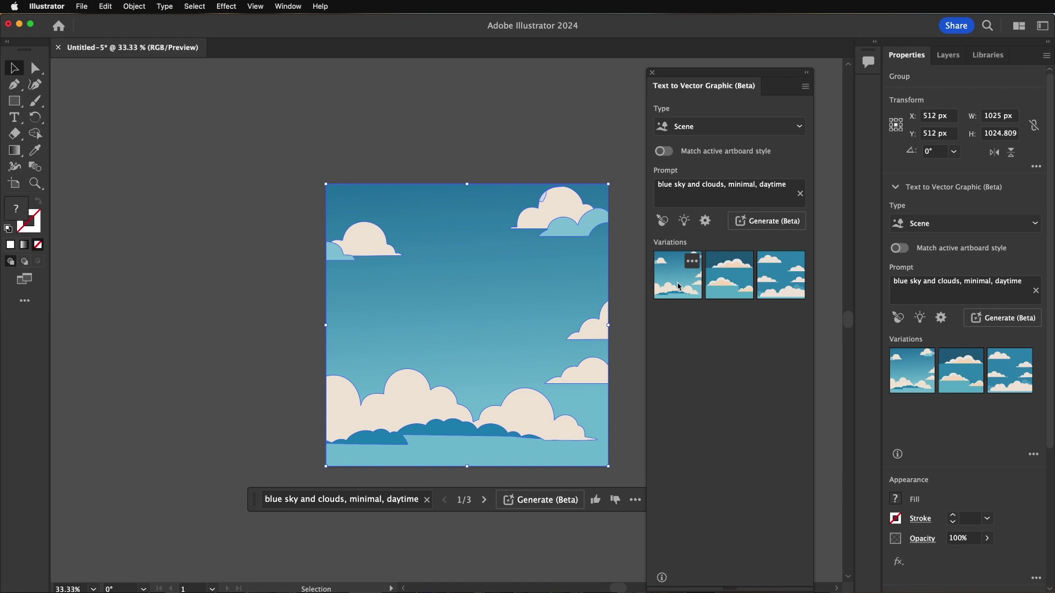
# - Compare the three generated sky variations and keep the first one
pyautogui.click(731, 294)
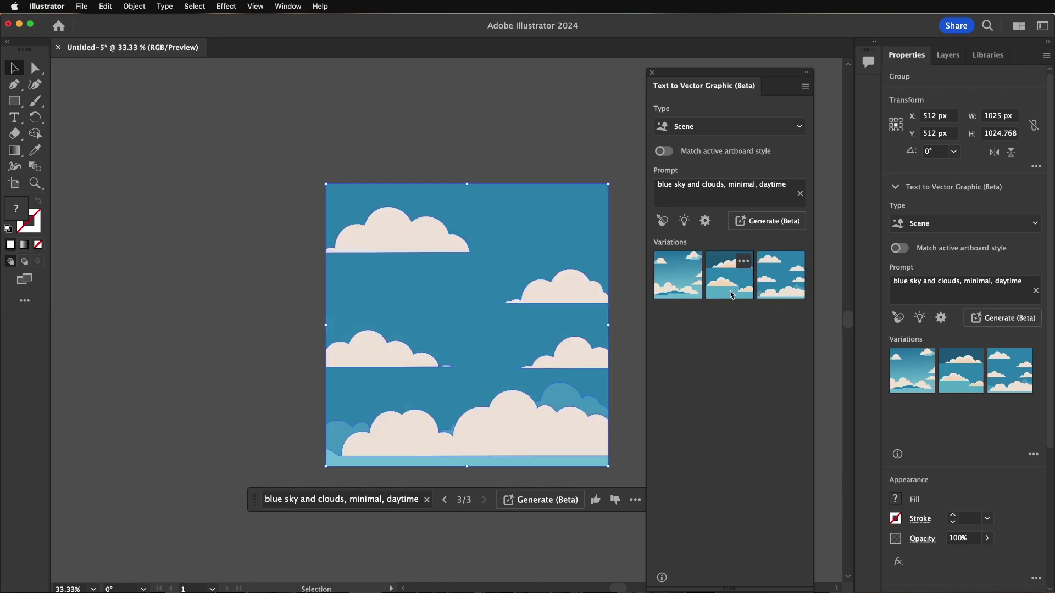
pyautogui.click(681, 283)
pyautogui.click(724, 291)
pyautogui.click(775, 300)
pyautogui.click(678, 277)
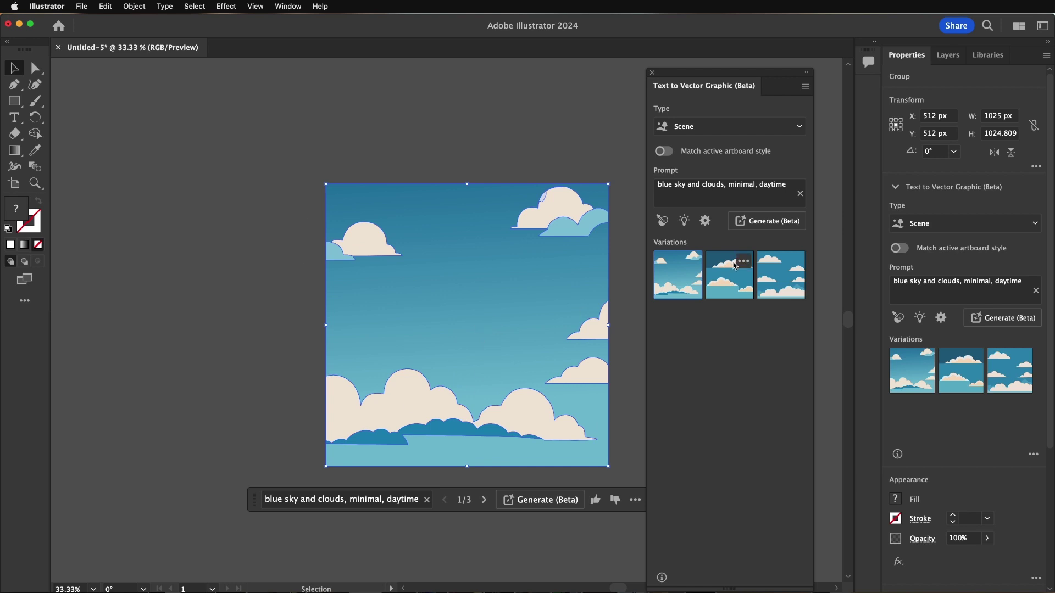
pyautogui.click(782, 272)
pyautogui.click(674, 291)
# - Drop the TWA poster screenshot onto the canvas and position it beside the artboard
pyautogui.click(565, 170)
pyautogui.moveTo(565, 169); pyautogui.dragTo(445, 151)
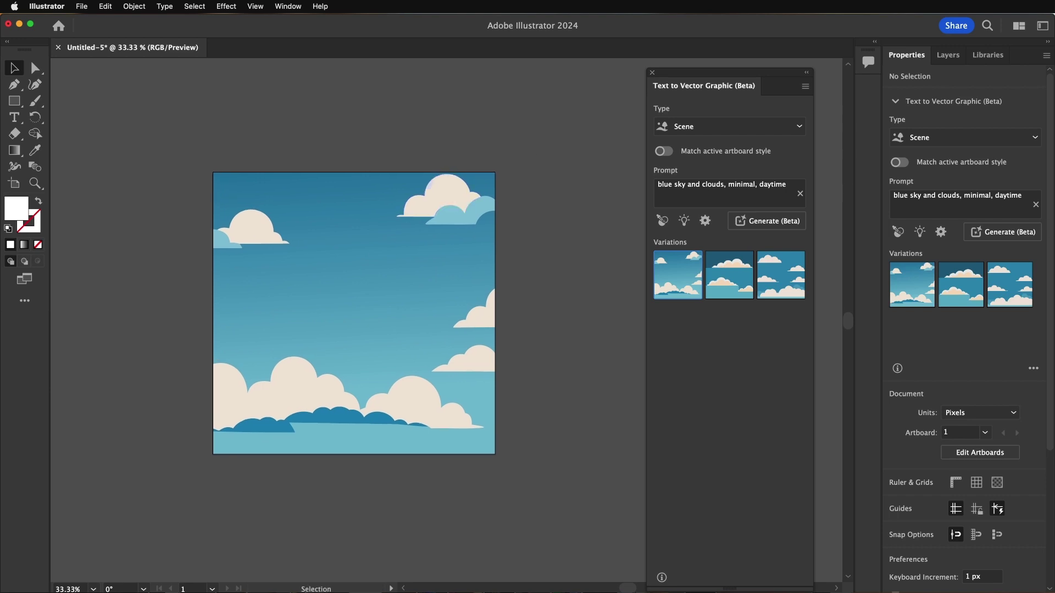
pyautogui.moveTo(611, 282); pyautogui.dragTo(694, 308)
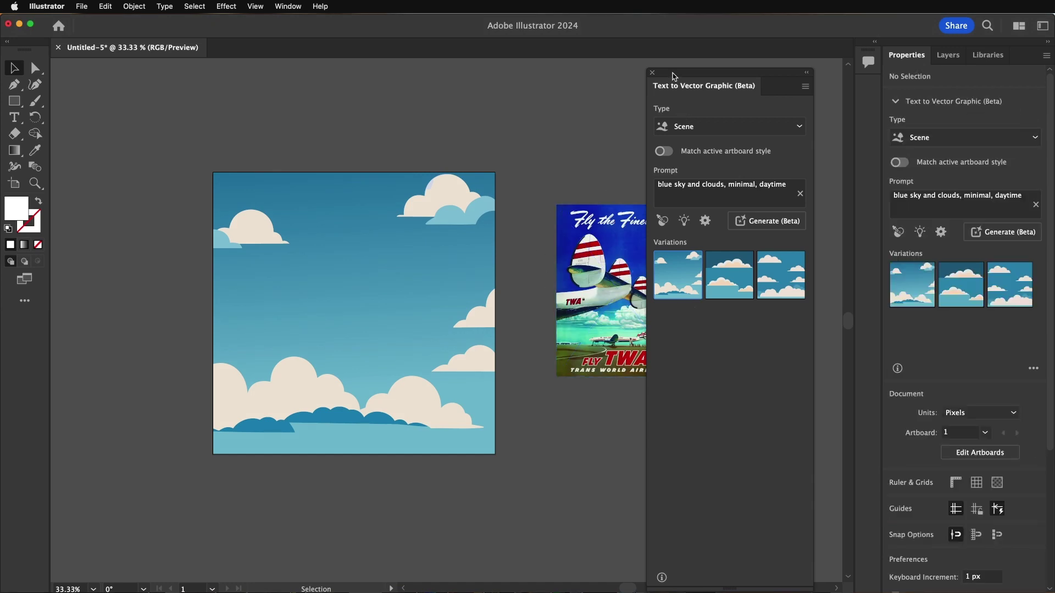
pyautogui.moveTo(674, 75); pyautogui.dragTo(746, 101)
pyautogui.moveTo(614, 250)
pyautogui.mouseDown()
pyautogui.moveTo(578, 321)
pyautogui.moveTo(596, 306)
pyautogui.mouseUp()
pyautogui.click(633, 178)
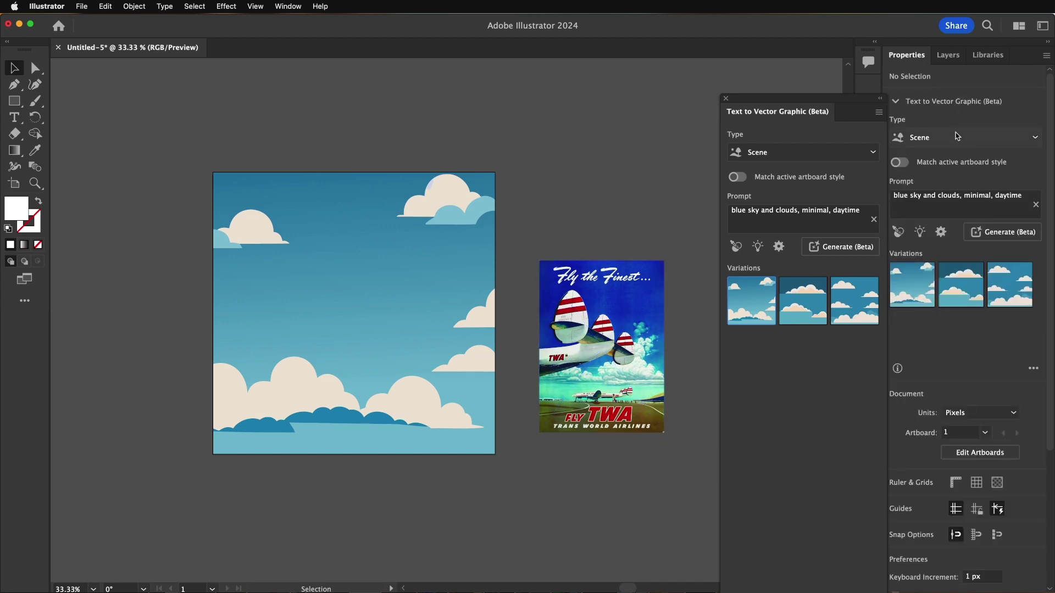
# - Add a new layer named 'ship' and rename Layer 1 to 'background'
pyautogui.click(948, 55)
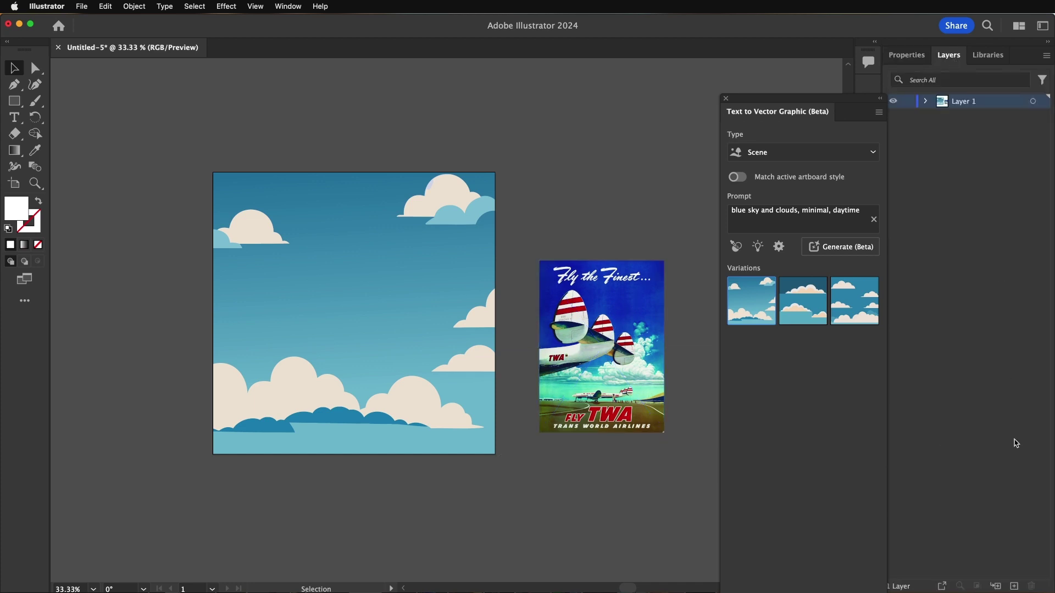
pyautogui.click(1013, 583)
pyautogui.doubleClick(963, 103)
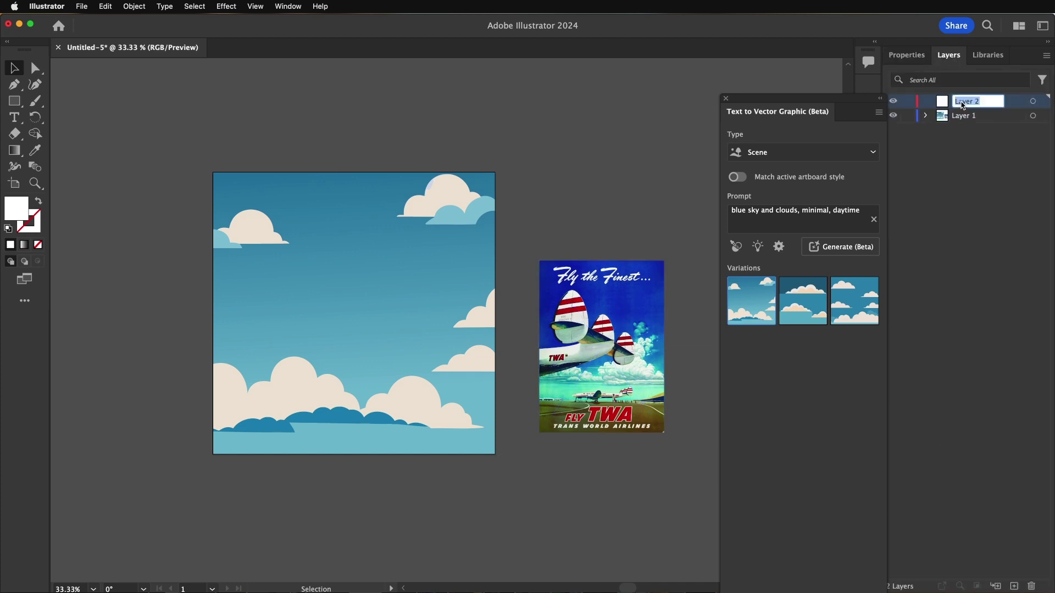
pyautogui.write('ship')
pyautogui.doubleClick(962, 115)
pyautogui.write('back')
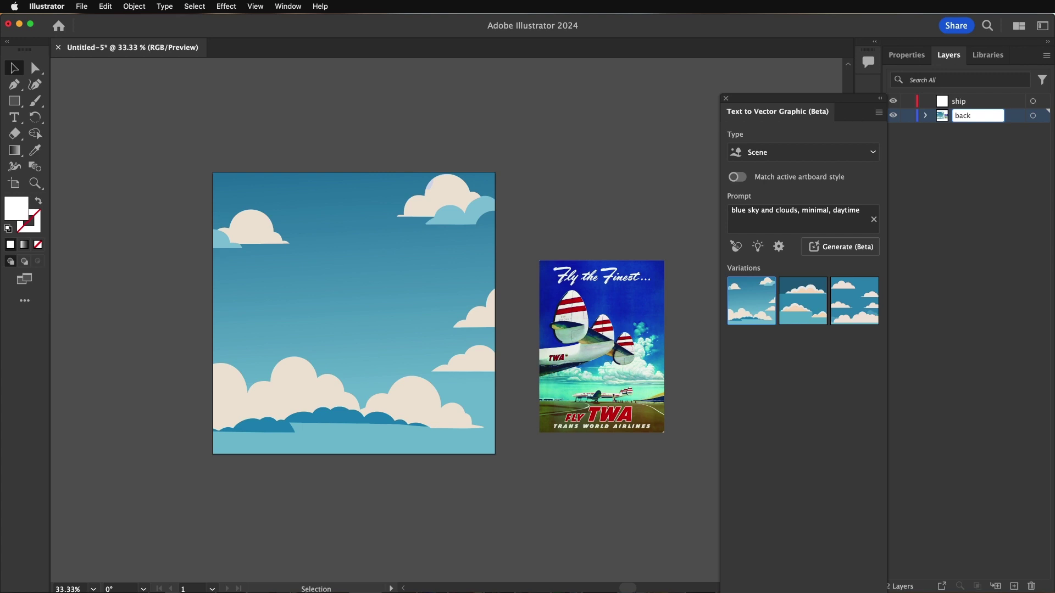
pyautogui.write('ground')
pyautogui.press('Return')
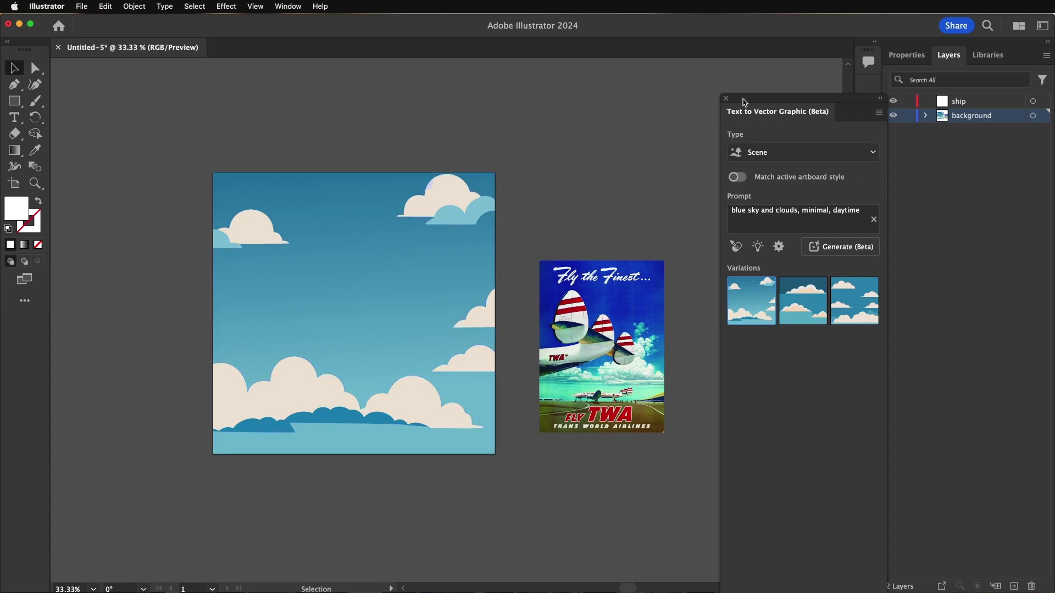
# - Draw a white square on the ship layer over the sky artboard
pyautogui.moveTo(745, 102); pyautogui.dragTo(712, 77)
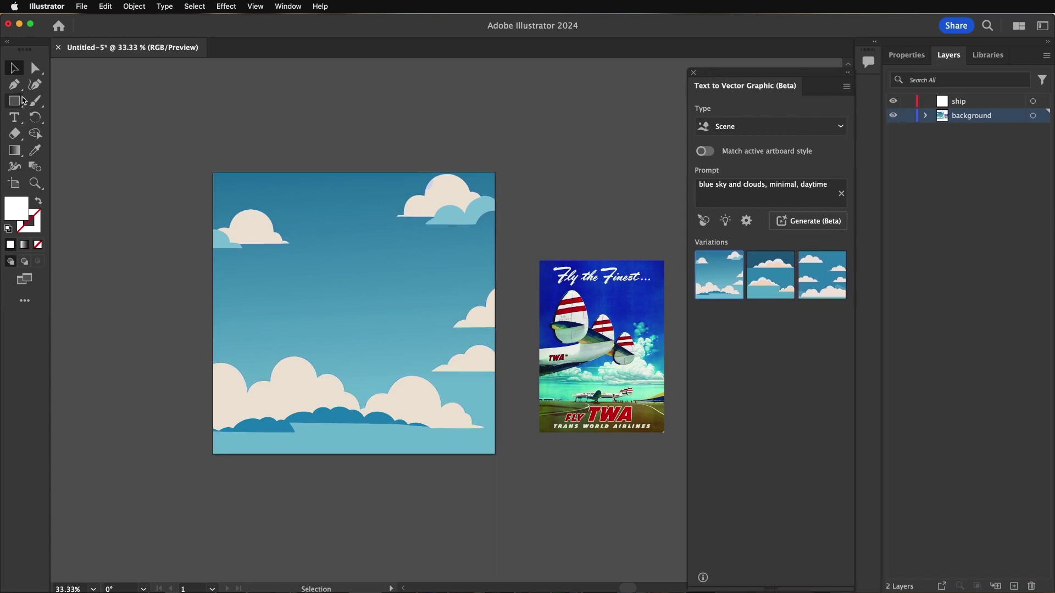
pyautogui.click(956, 101)
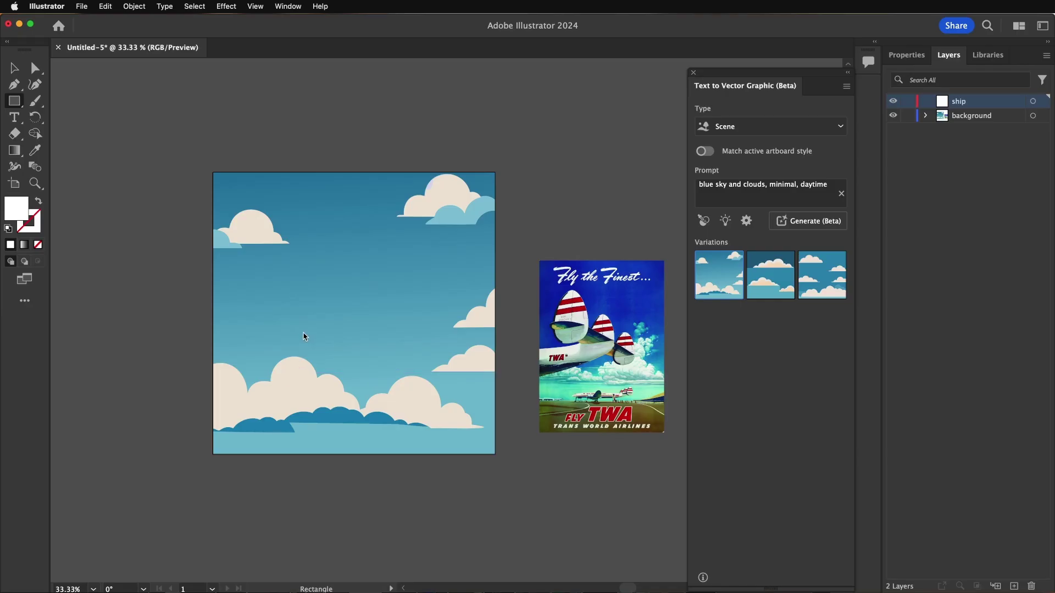
pyautogui.moveTo(265, 274)
pyautogui.mouseDown()
pyautogui.moveTo(388, 417)
pyautogui.moveTo(442, 454)
pyautogui.mouseUp()
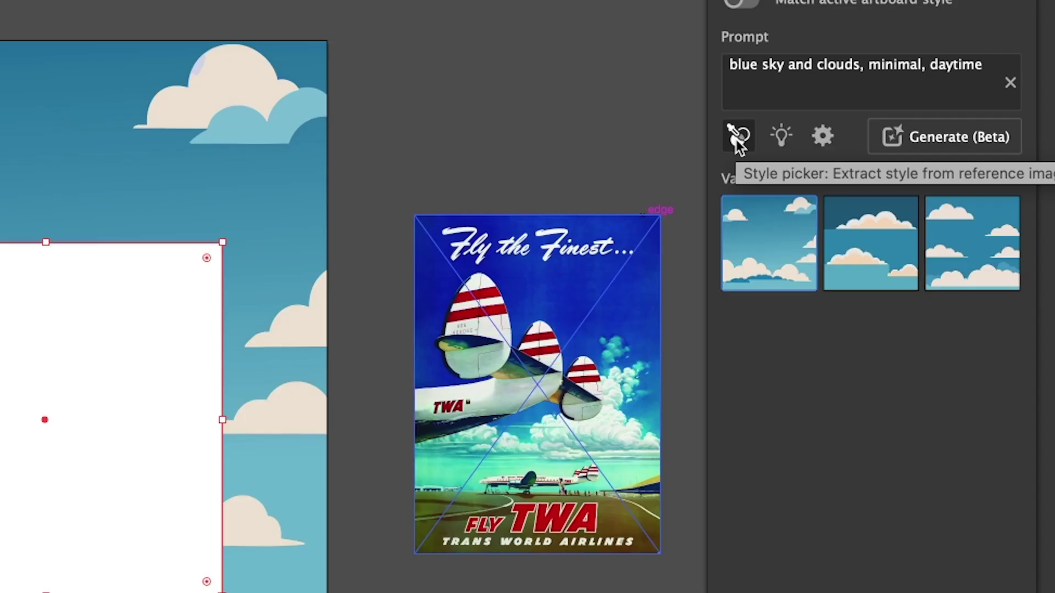
# - Pick up the TWA poster's style as the reference for generation
pyautogui.click(736, 140)
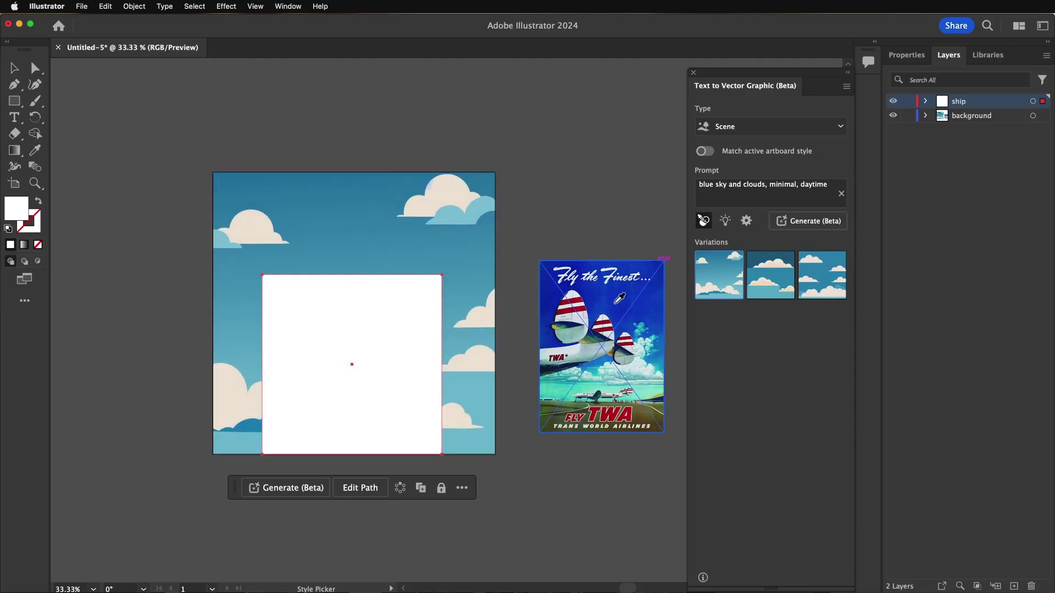
pyautogui.click(613, 301)
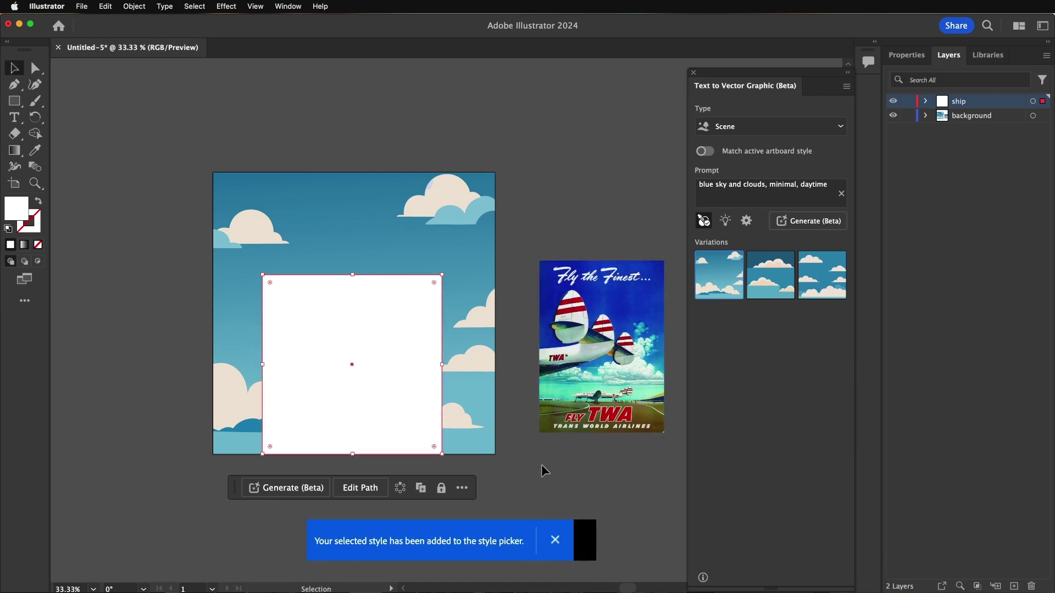
pyautogui.click(747, 126)
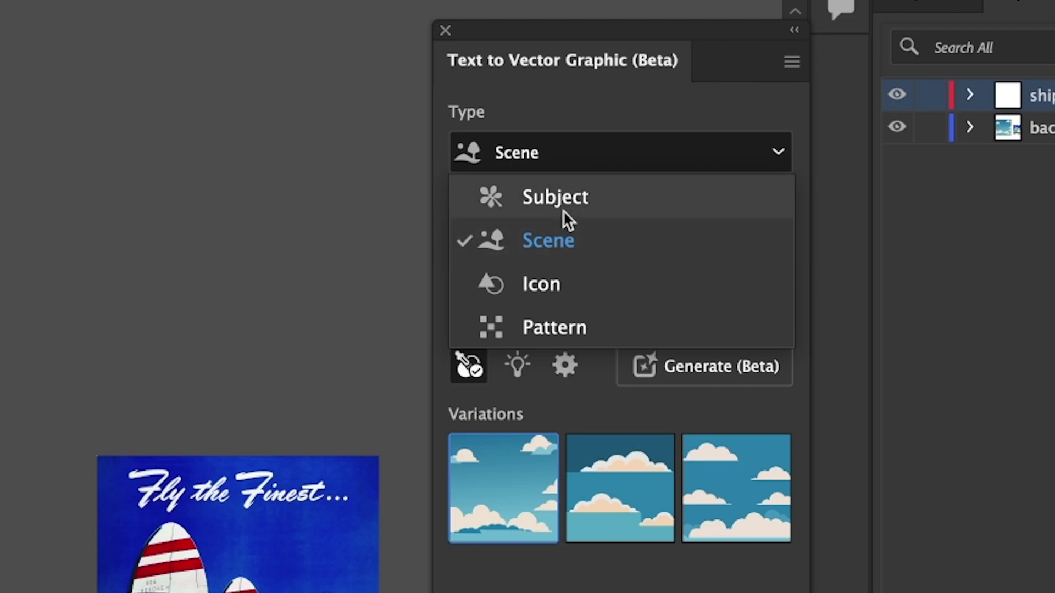
# - Generate a Subject at detail 3 from the prompt 'spaceship, minimal, daytime'
pyautogui.click(563, 211)
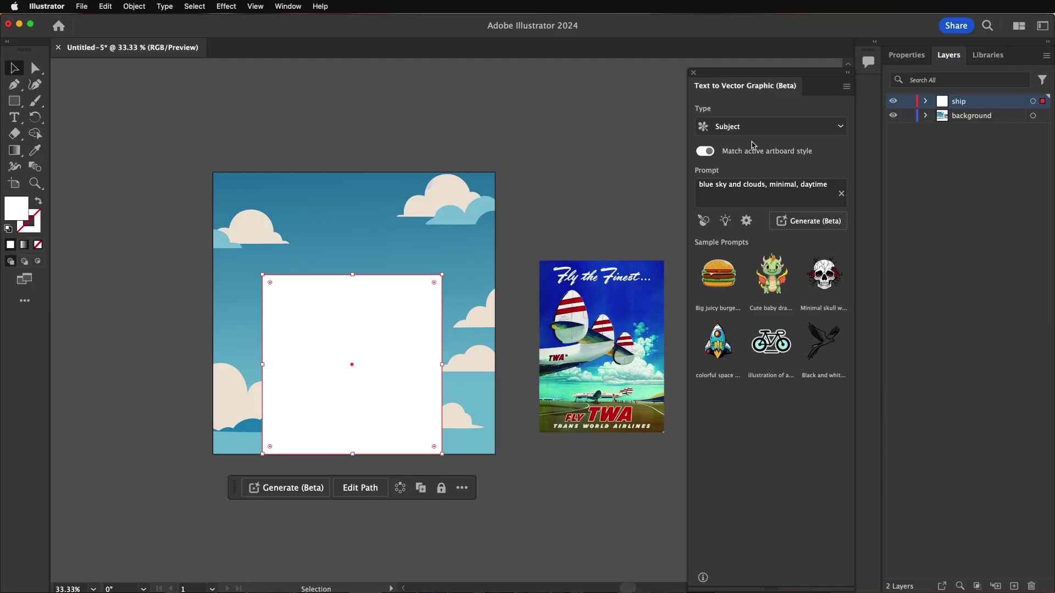
pyautogui.click(747, 221)
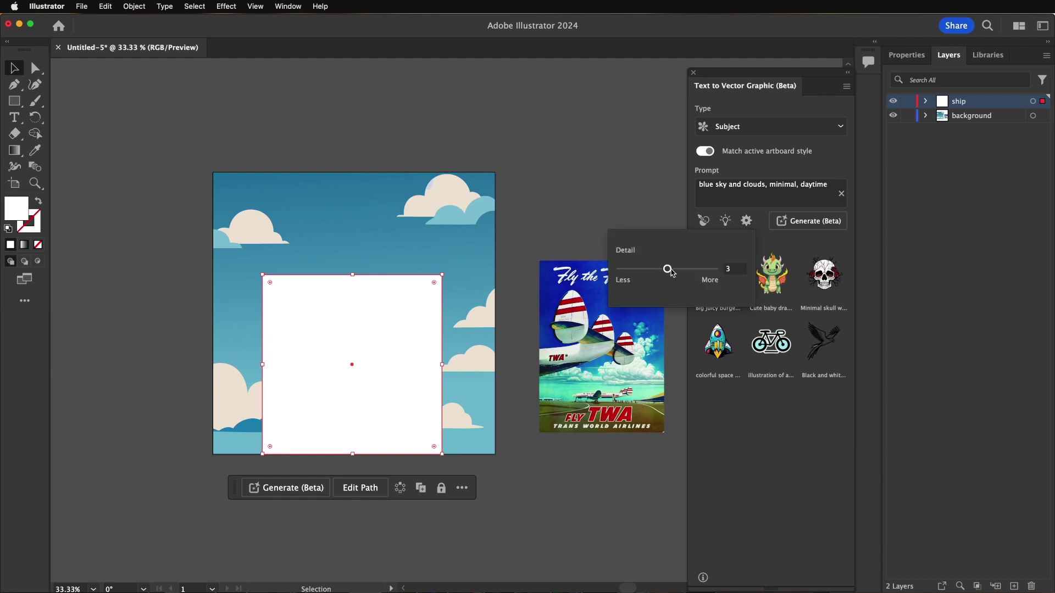
pyautogui.moveTo(669, 273)
pyautogui.mouseDown()
pyautogui.moveTo(624, 270)
pyautogui.moveTo(714, 270)
pyautogui.moveTo(670, 273)
pyautogui.mouseUp()
pyautogui.click(854, 220)
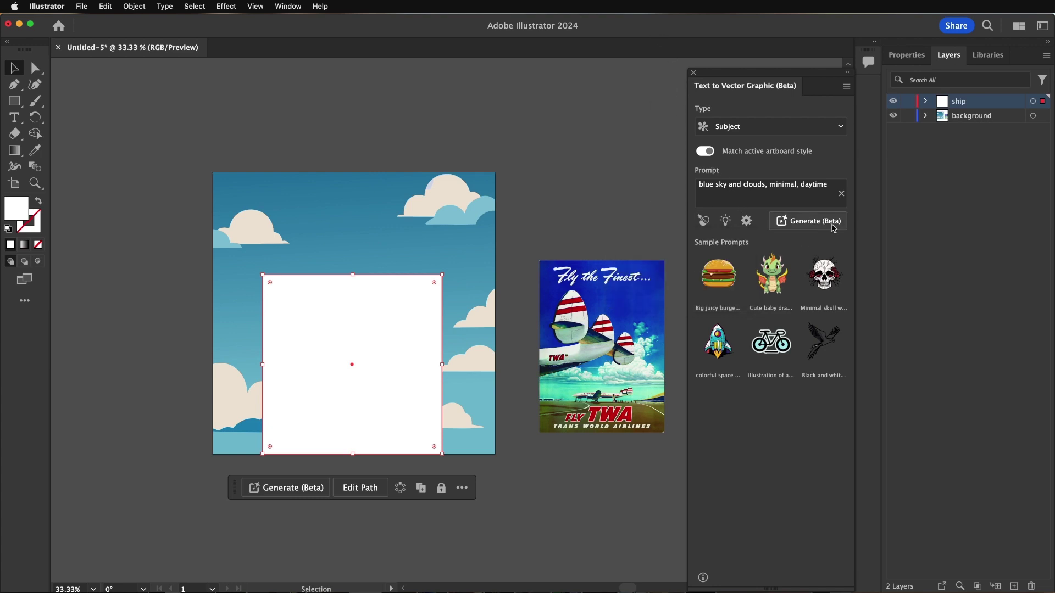
pyautogui.moveTo(766, 186); pyautogui.dragTo(702, 185)
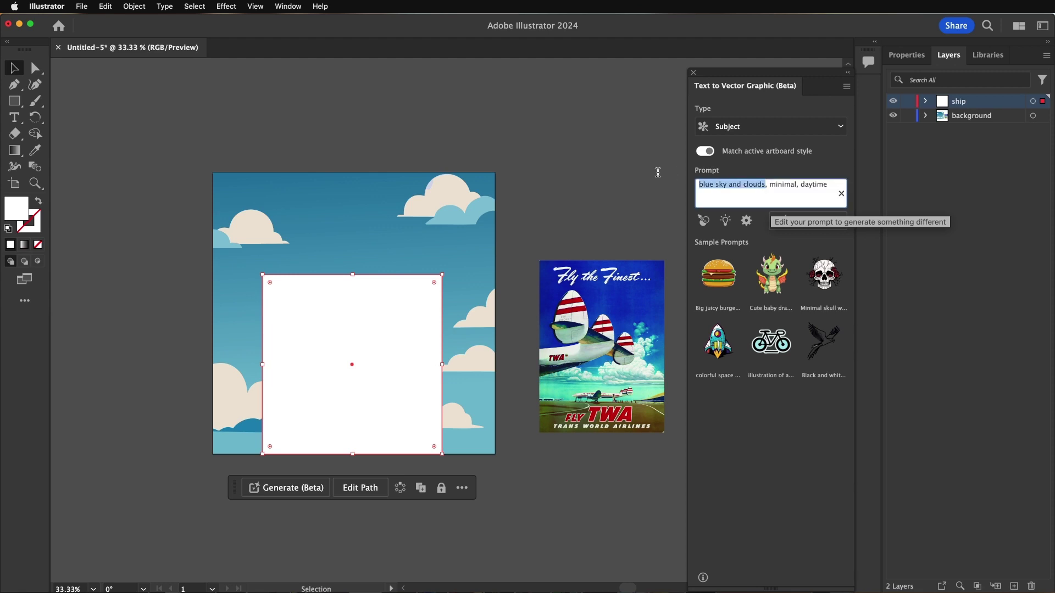
pyautogui.write('spaces')
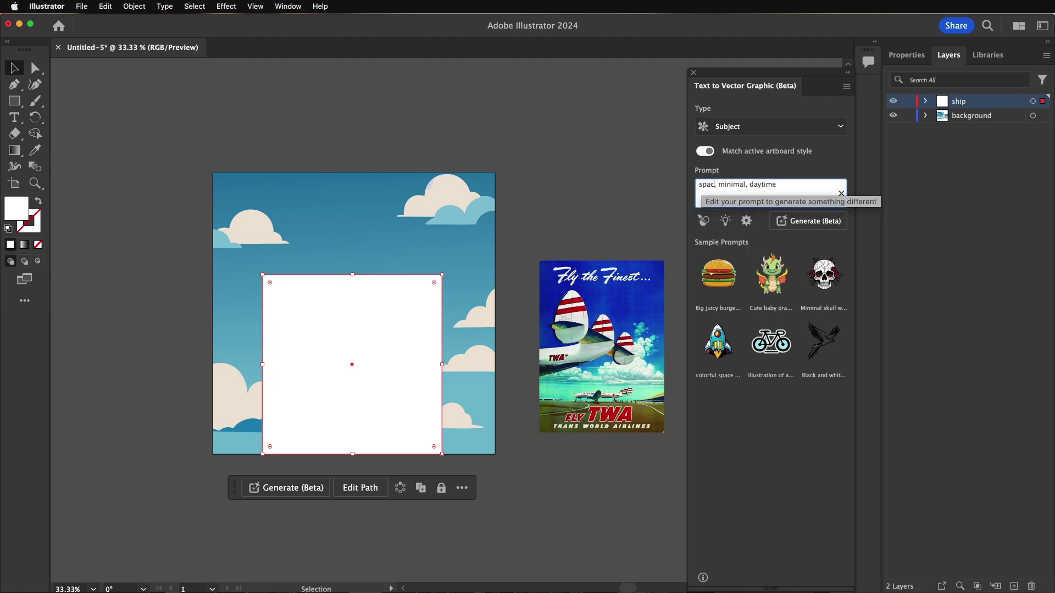
pyautogui.write('hip')
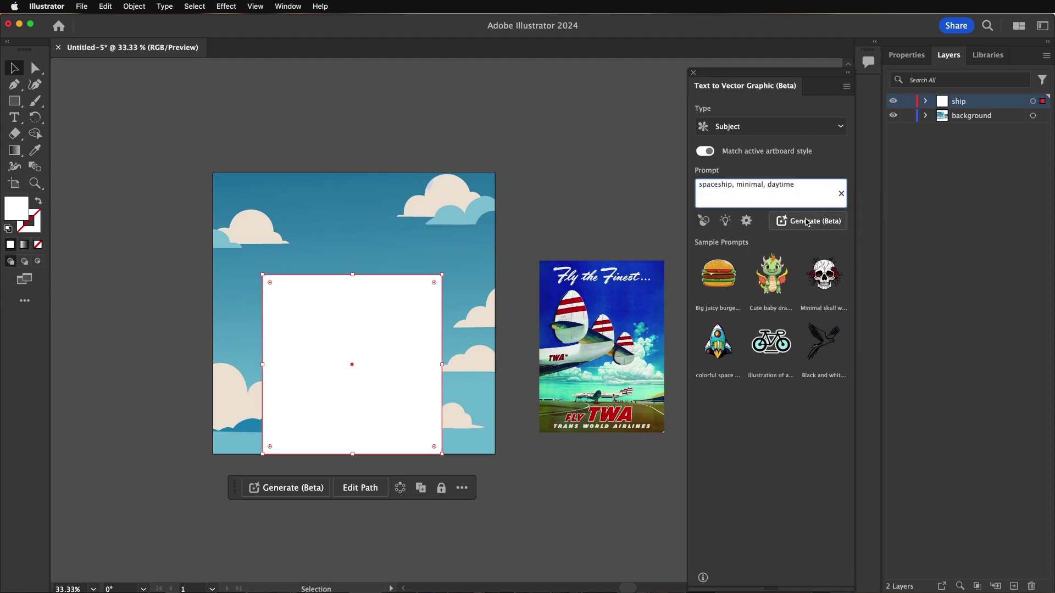
pyautogui.click(810, 225)
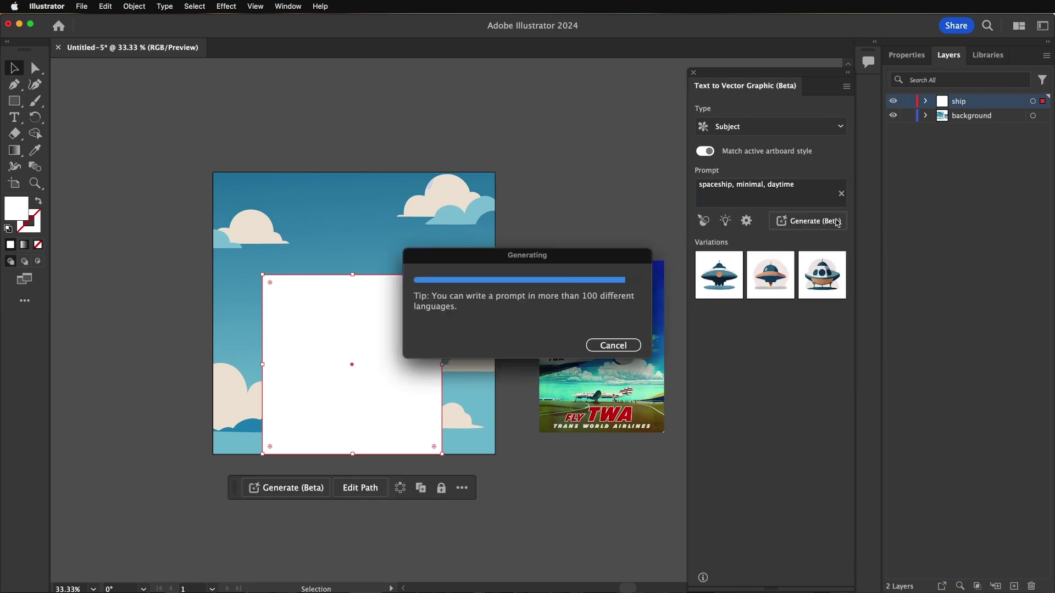
pyautogui.click(609, 341)
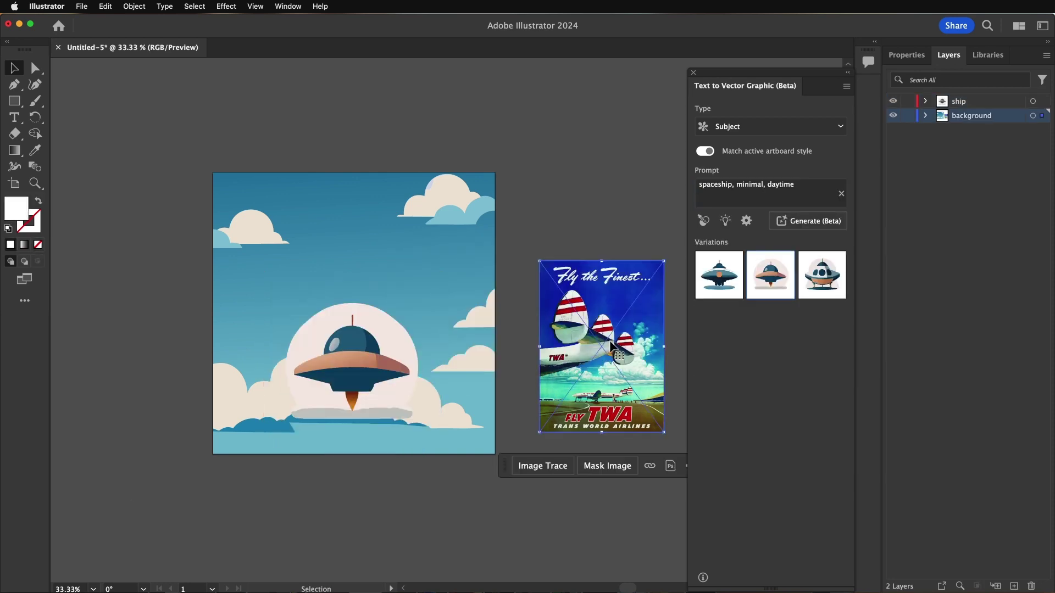
# - Delete the TWA poster and move the spaceship slightly higher in the sky
pyautogui.press('Delete')
pyautogui.click(382, 341)
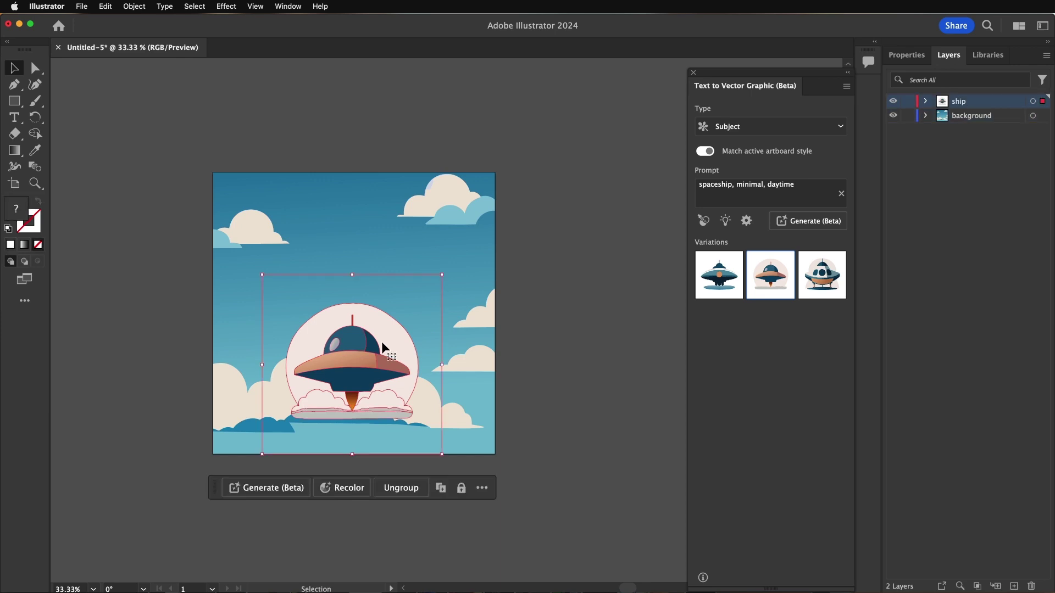
pyautogui.moveTo(381, 341); pyautogui.dragTo(387, 273)
# - Delete the pale pink circle behind the spaceship from inside its group
pyautogui.doubleClick(387, 272)
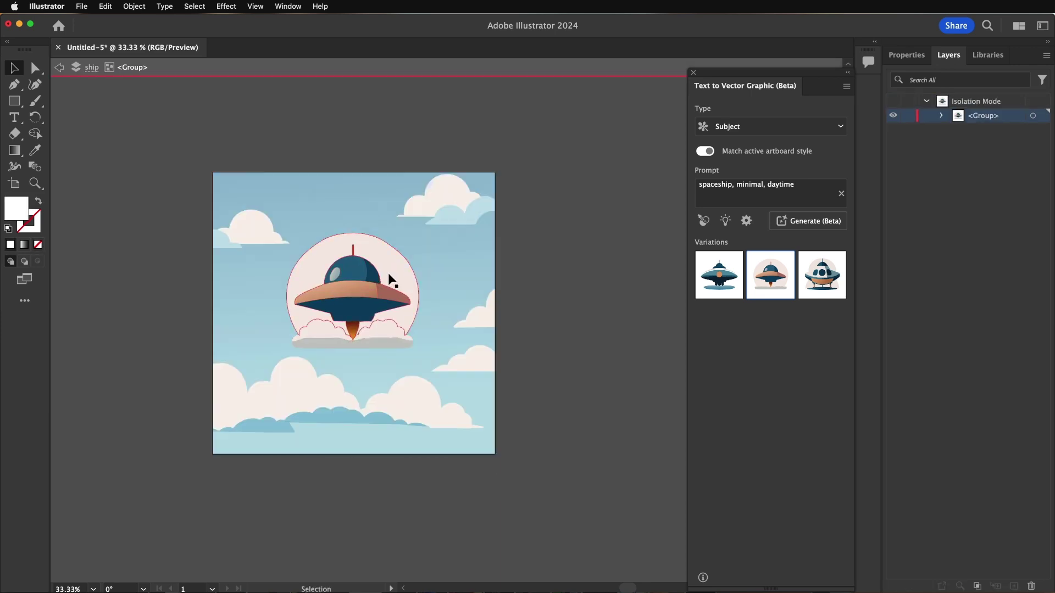
pyautogui.doubleClick(388, 272)
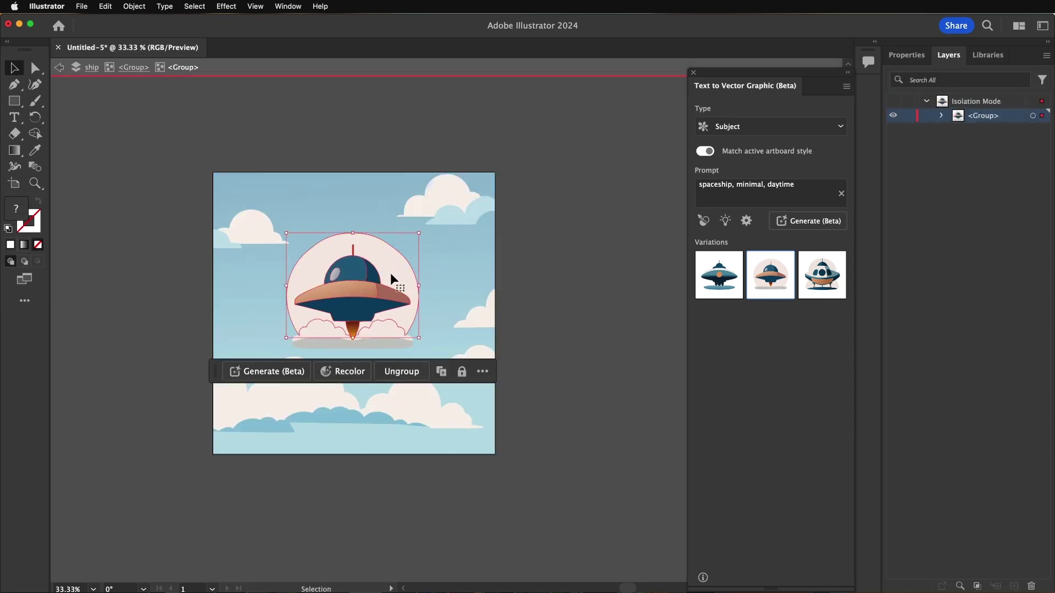
pyautogui.doubleClick(398, 265)
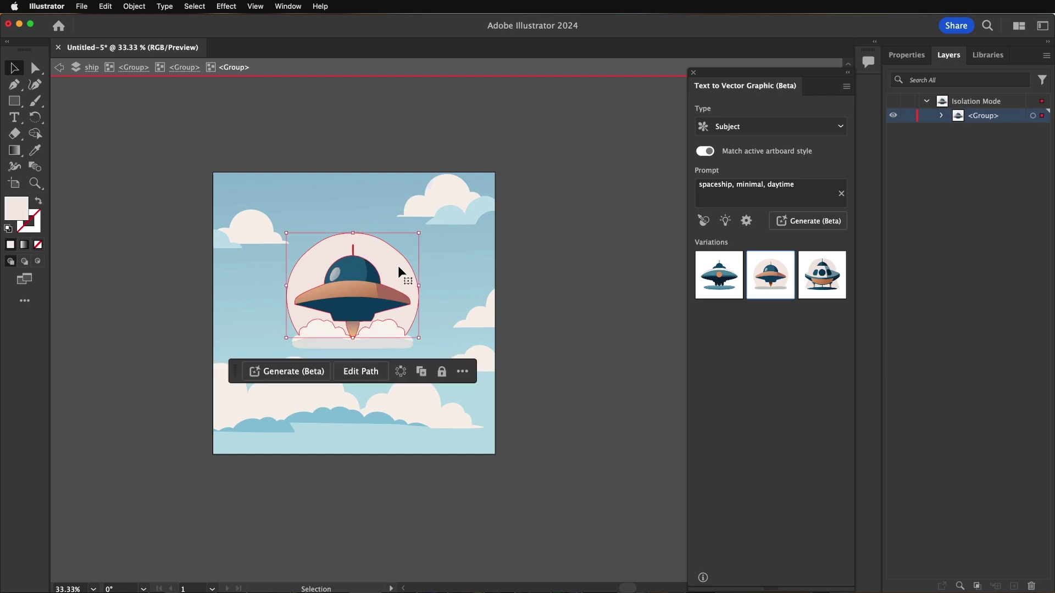
pyautogui.press('Delete')
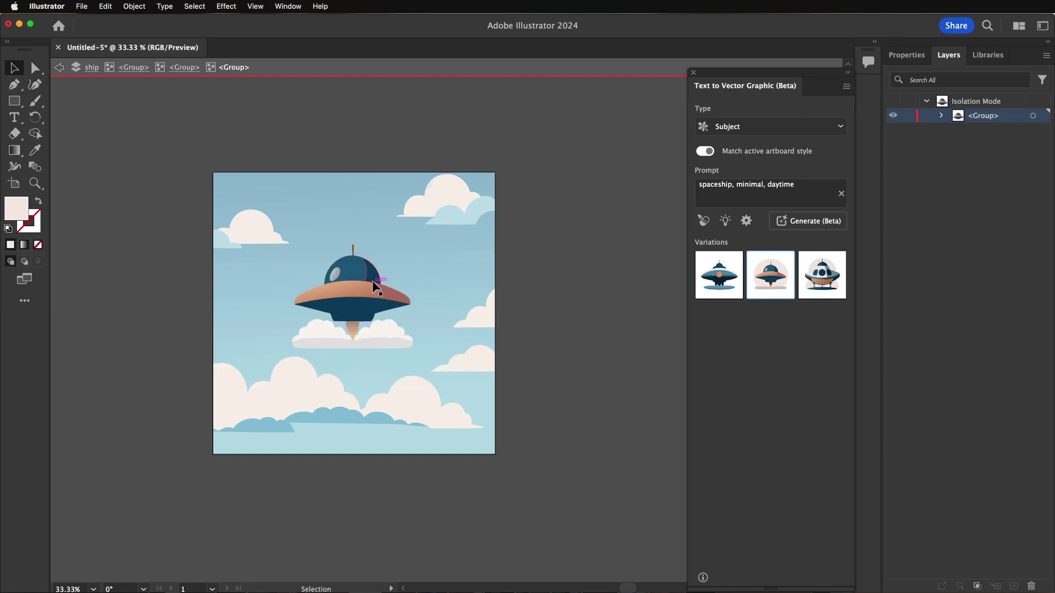
pyautogui.doubleClick(370, 328)
pyautogui.doubleClick(370, 328)
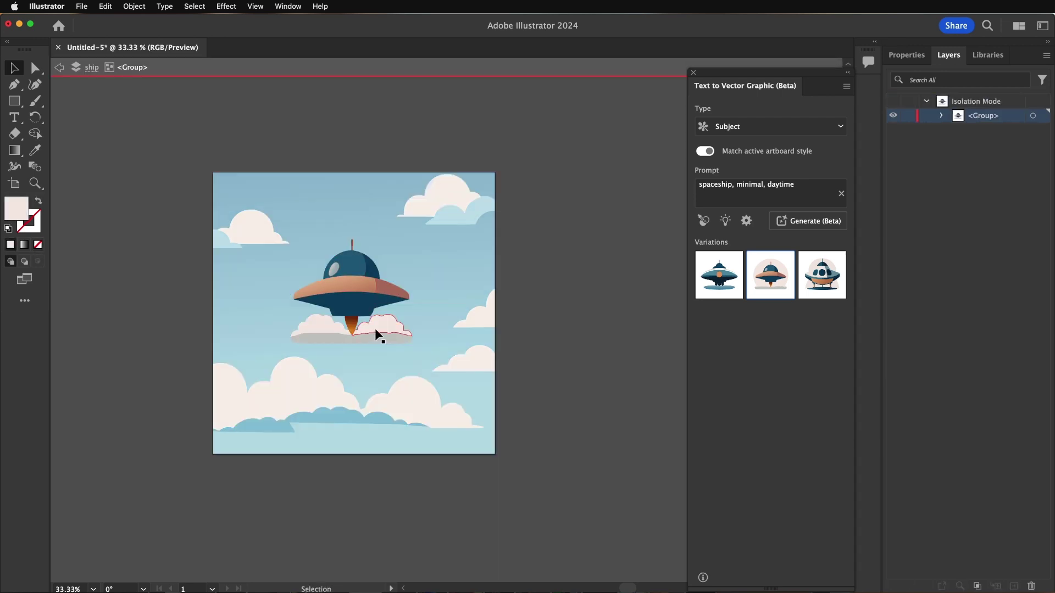
pyautogui.click(376, 331)
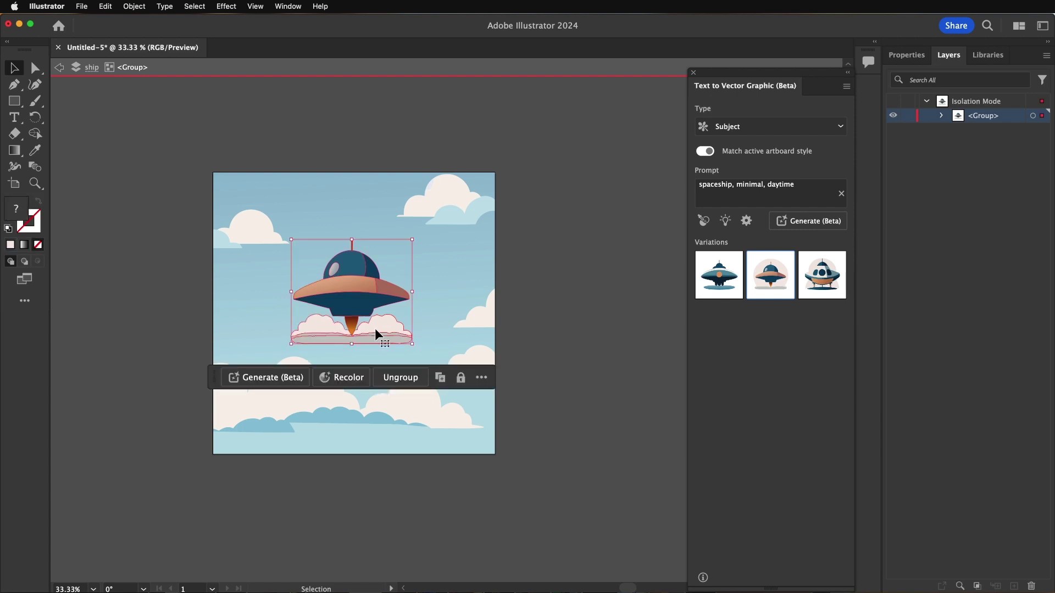
# - Create a new Creative Cloud library named 'Tours to the moon'
pyautogui.click(375, 328)
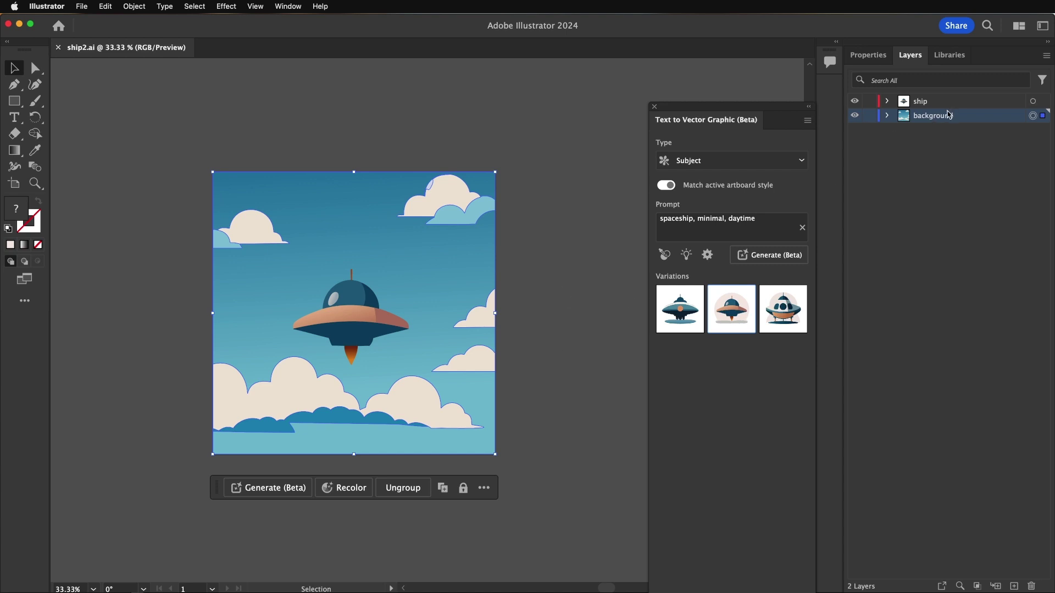
pyautogui.click(1033, 121)
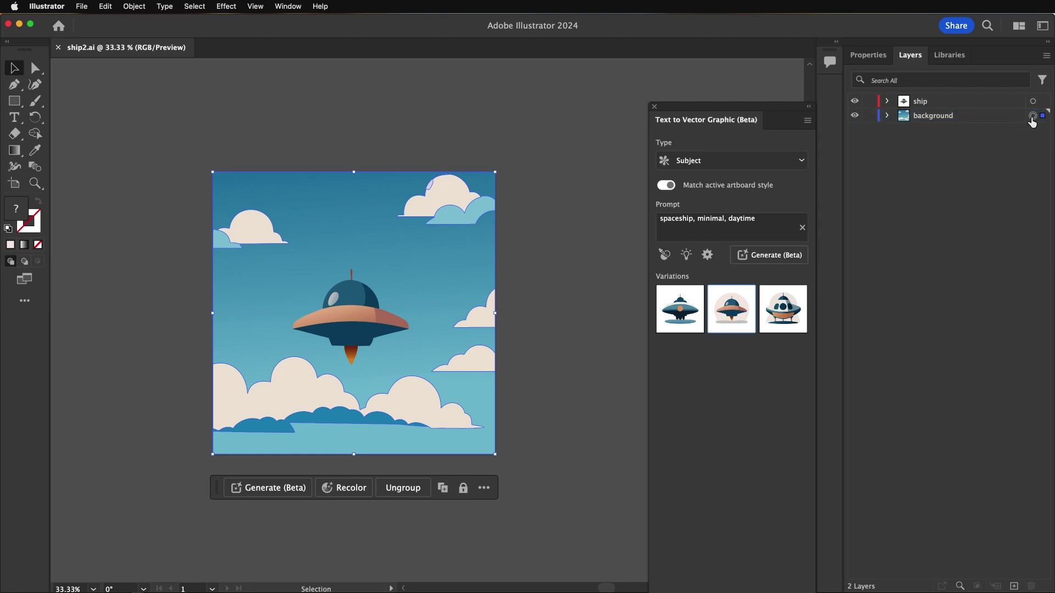
pyautogui.click(1033, 102)
pyautogui.click(1033, 116)
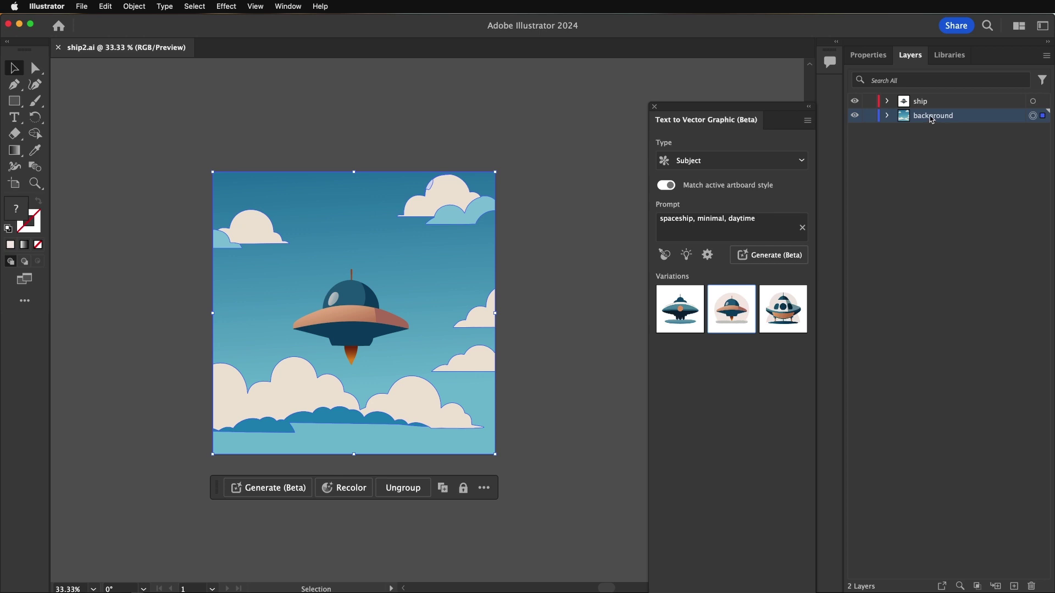
pyautogui.click(945, 61)
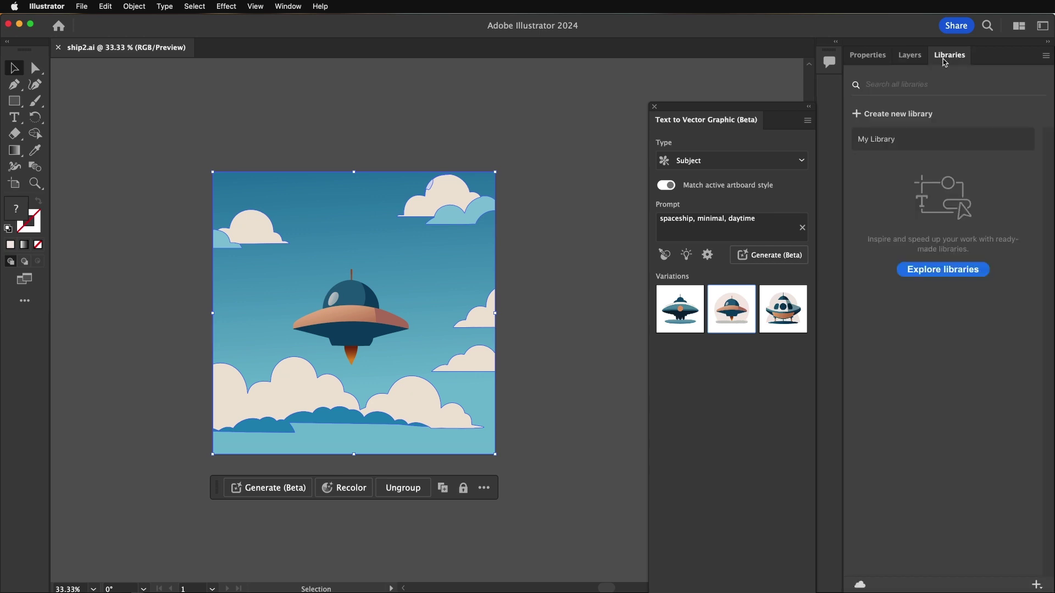
pyautogui.click(890, 116)
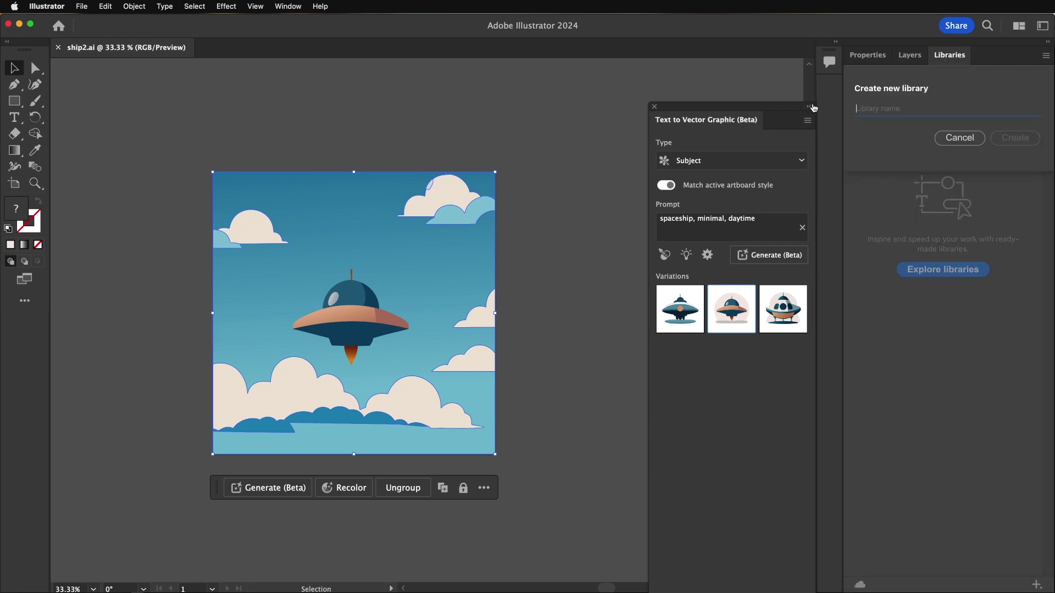
pyautogui.write('tours to the moon')
pyautogui.click(1013, 138)
# - Add the sky background and the spaceship artwork to the library
pyautogui.moveTo(440, 276); pyautogui.dragTo(932, 304)
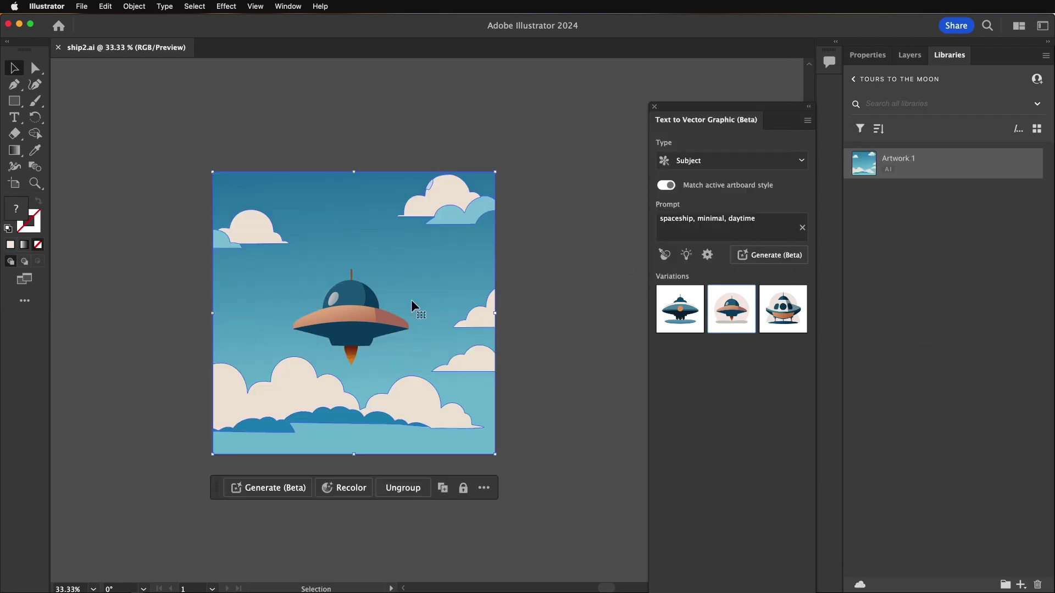
pyautogui.click(911, 55)
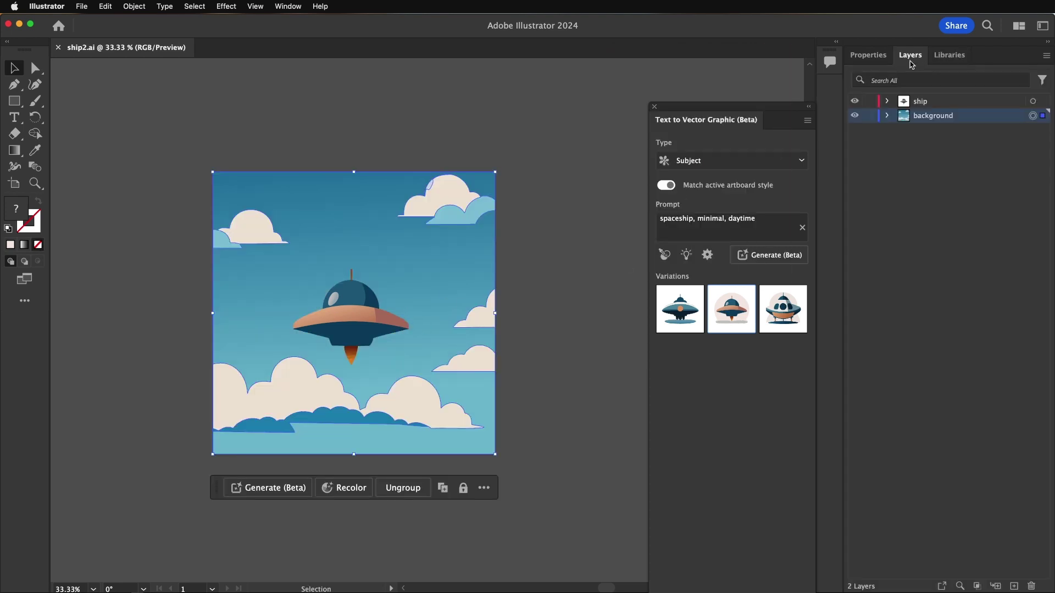
pyautogui.click(1032, 101)
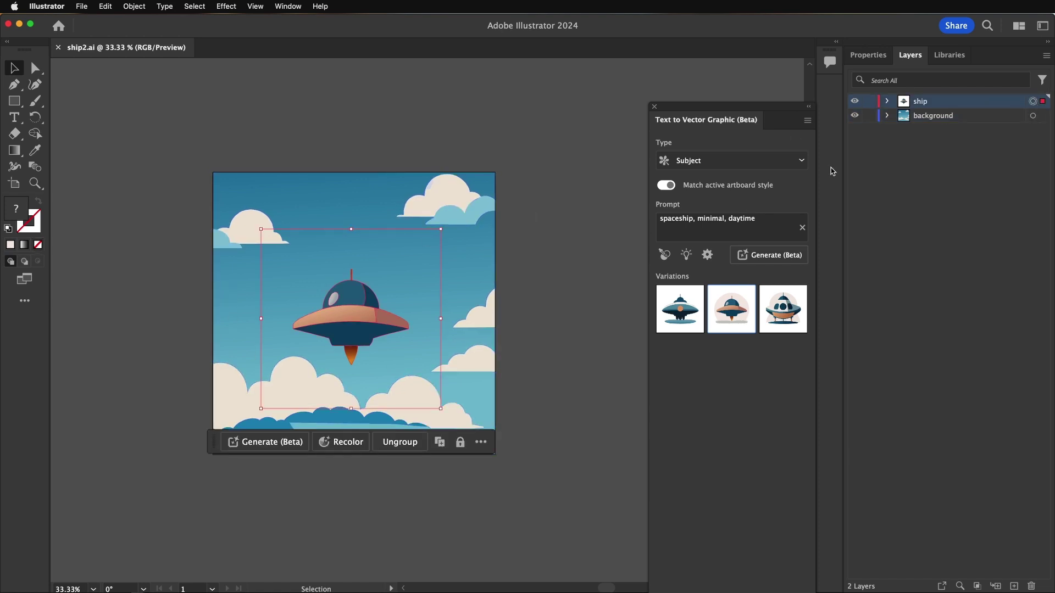
pyautogui.click(949, 55)
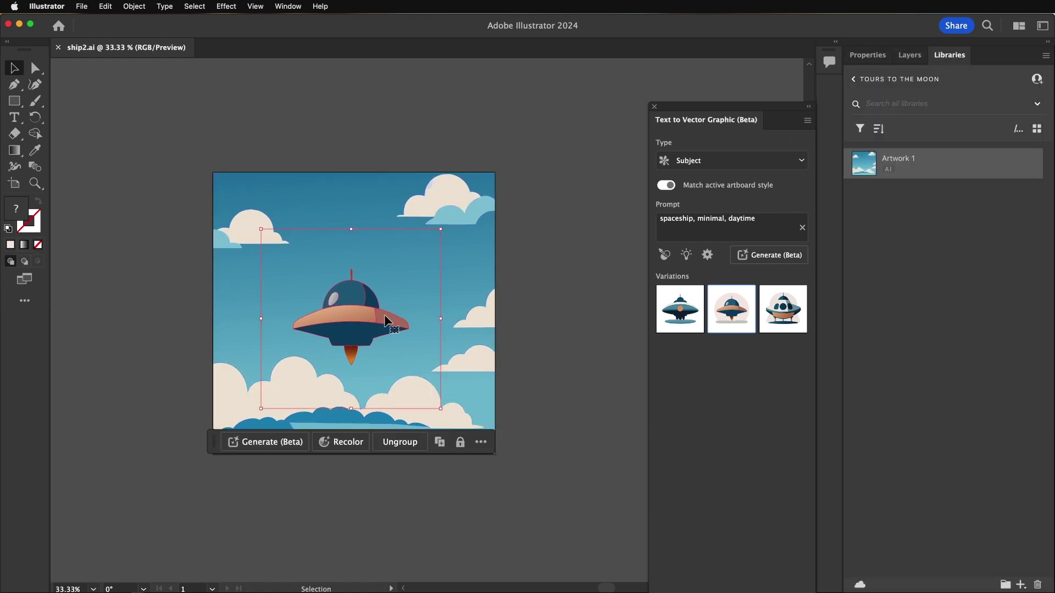
pyautogui.moveTo(367, 328); pyautogui.dragTo(983, 318)
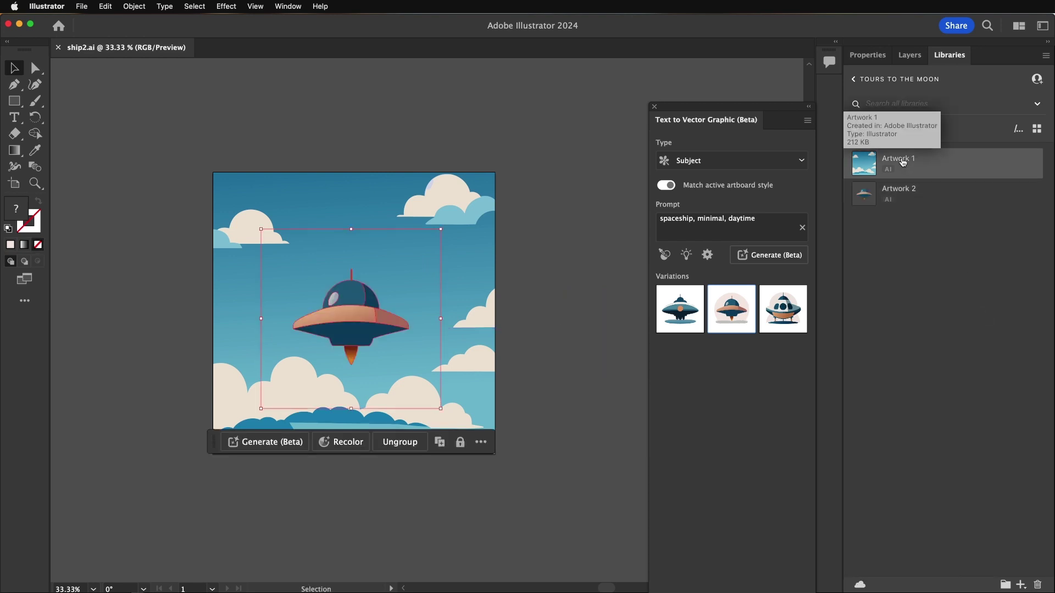
# - Rename the two library items to 'bg' and 'ship'
pyautogui.doubleClick(903, 159)
pyautogui.write('bg')
pyautogui.press('Return')
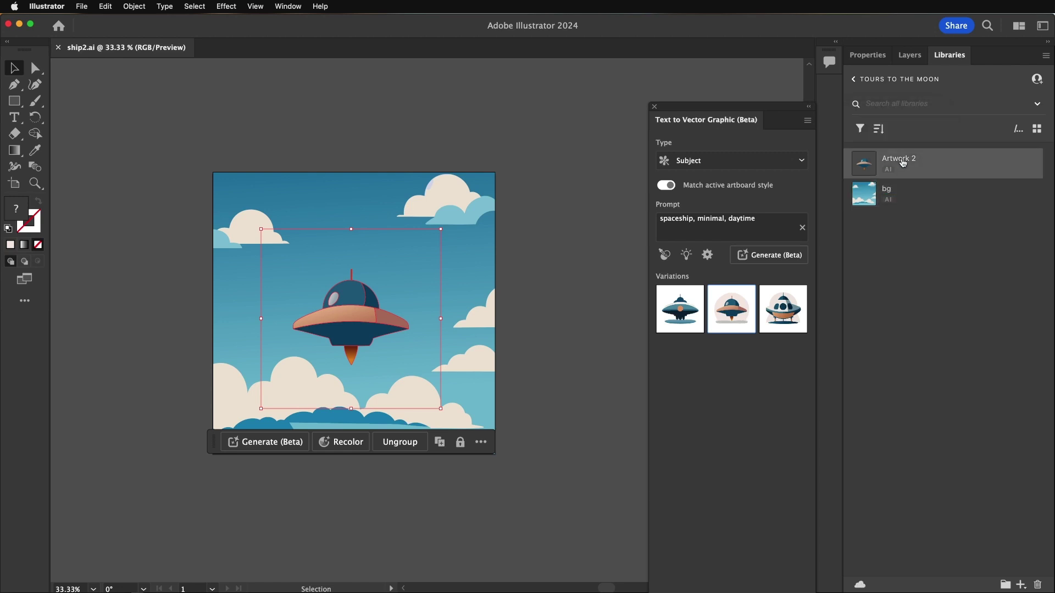
pyautogui.doubleClick(902, 159)
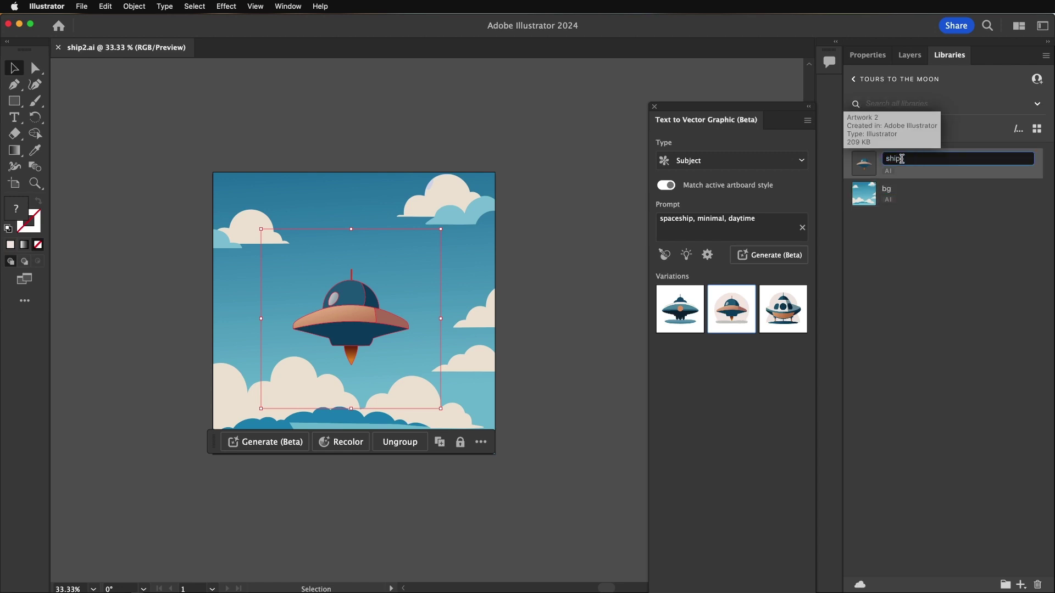
pyautogui.write('ship')
pyautogui.press('Return')
# - Start a blank 1080 × 1080 px Instagram square post from the Social media formats
pyautogui.click(564, 232)
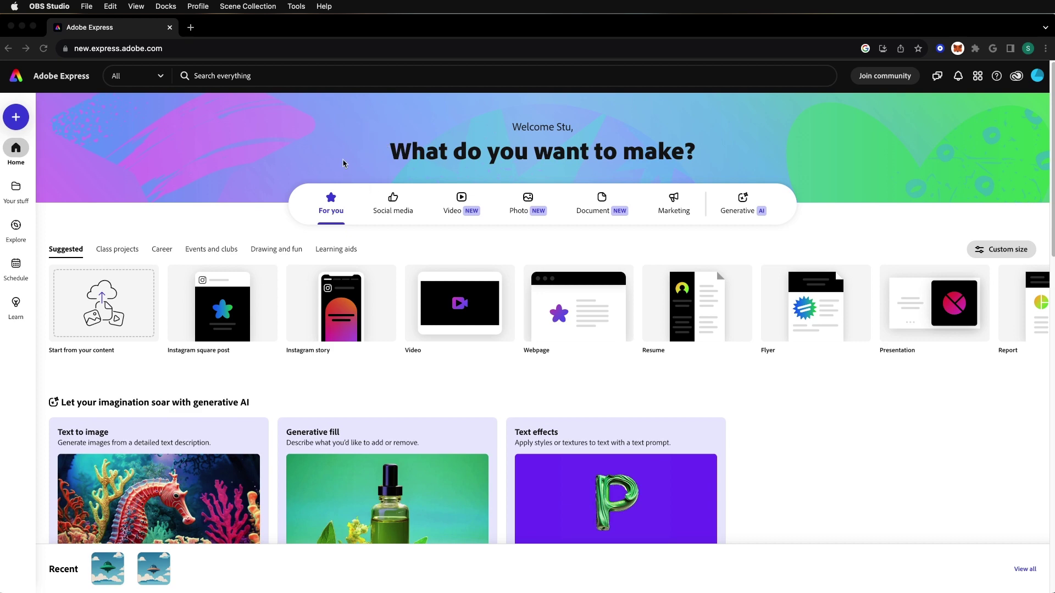
pyautogui.click(392, 201)
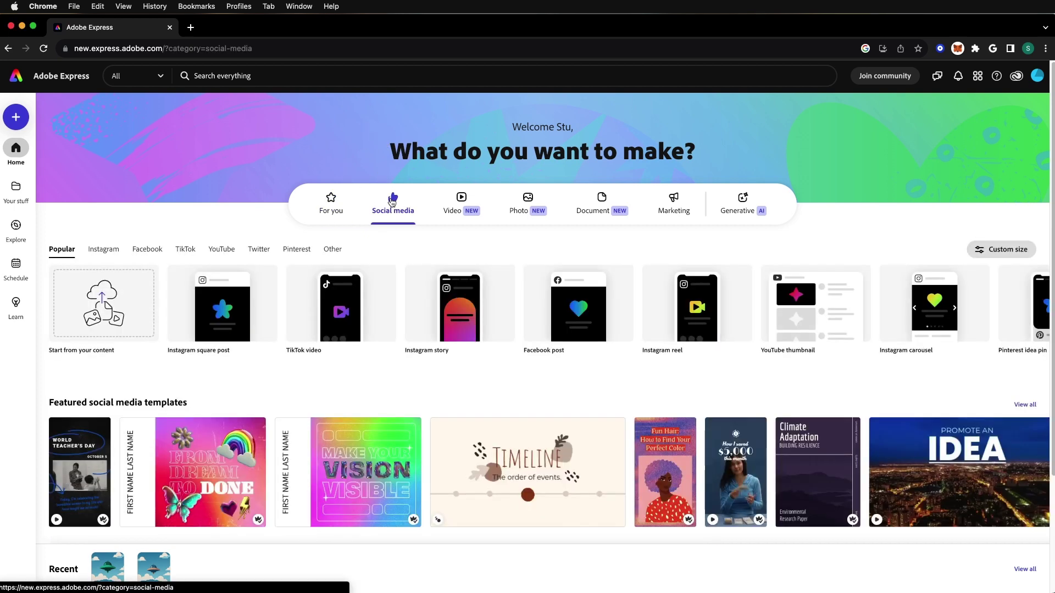
pyautogui.moveTo(240, 331)
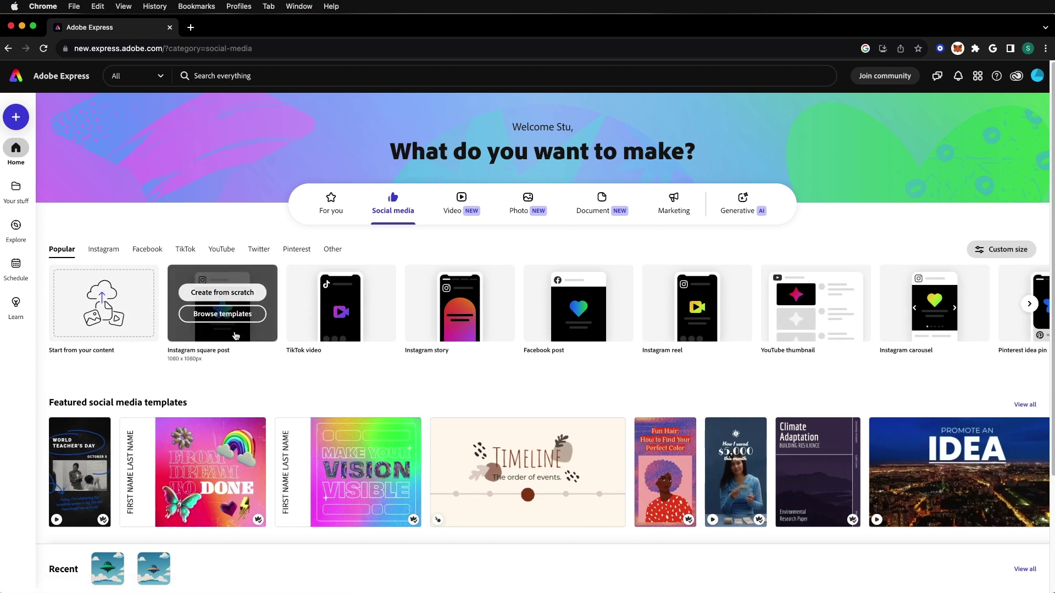
pyautogui.click(219, 292)
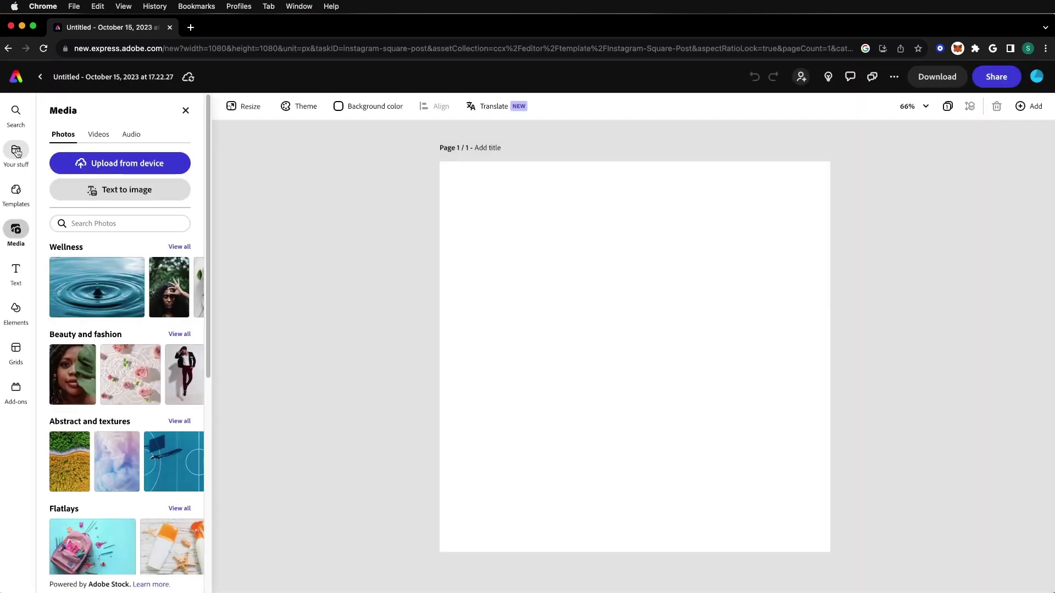
# - From the 'tours to the moon' library, place the bg sky and stretch it to fill the page
pyautogui.click(16, 153)
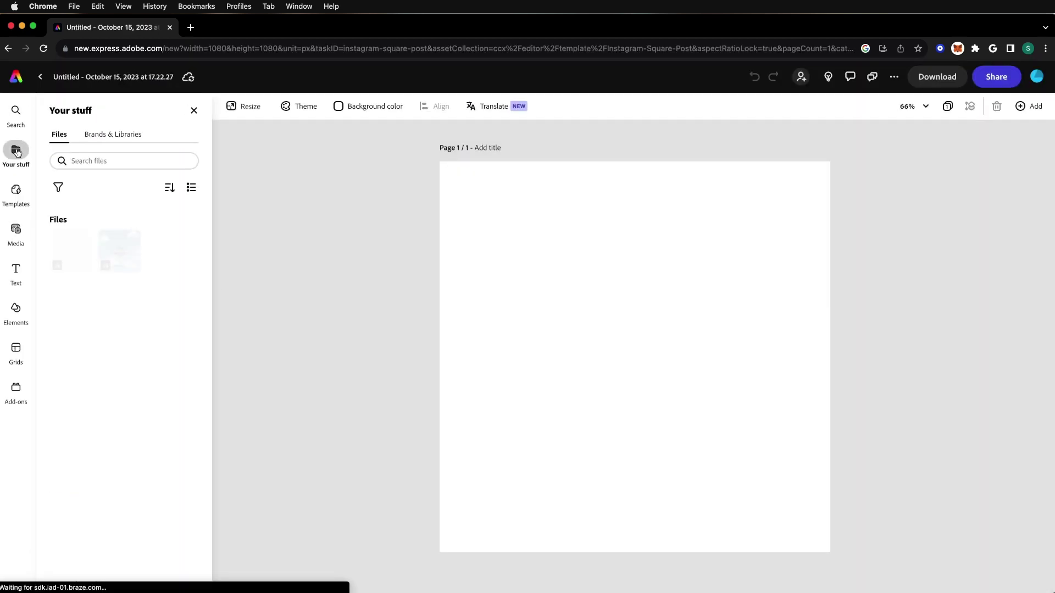
pyautogui.click(119, 137)
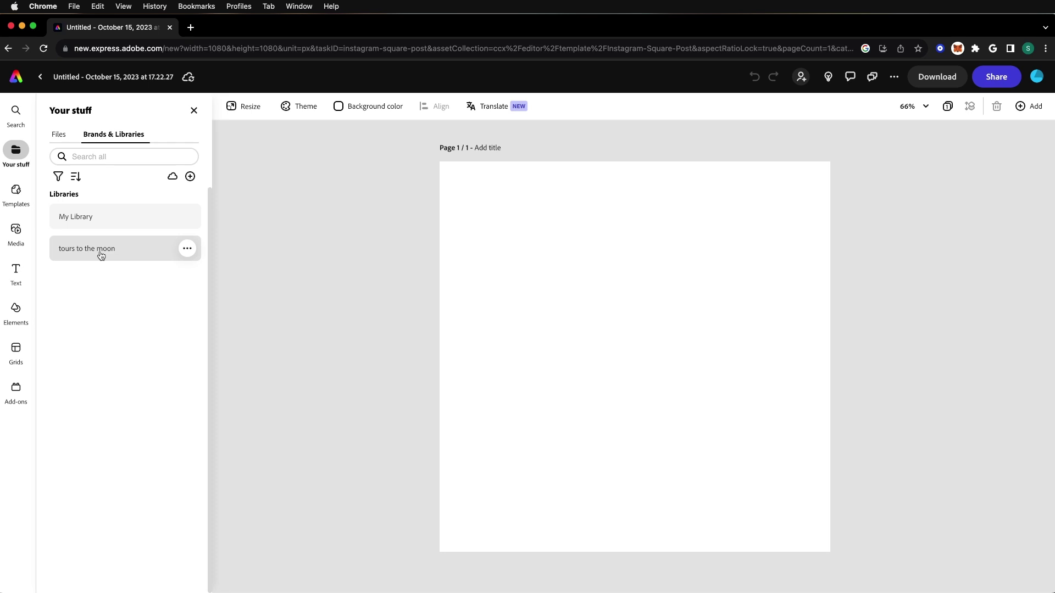
pyautogui.click(102, 255)
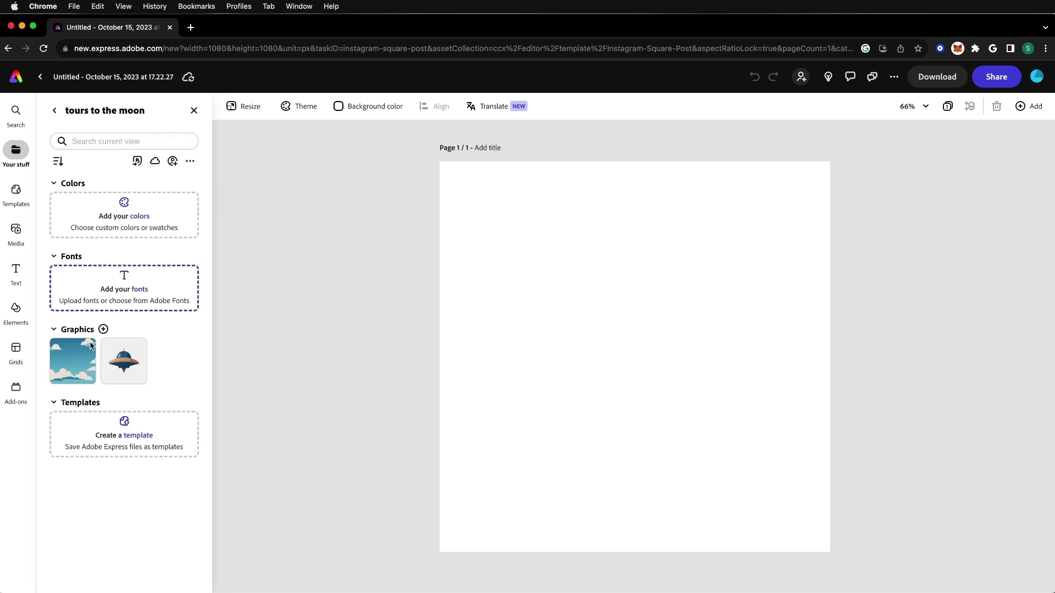
pyautogui.moveTo(69, 377); pyautogui.dragTo(624, 424)
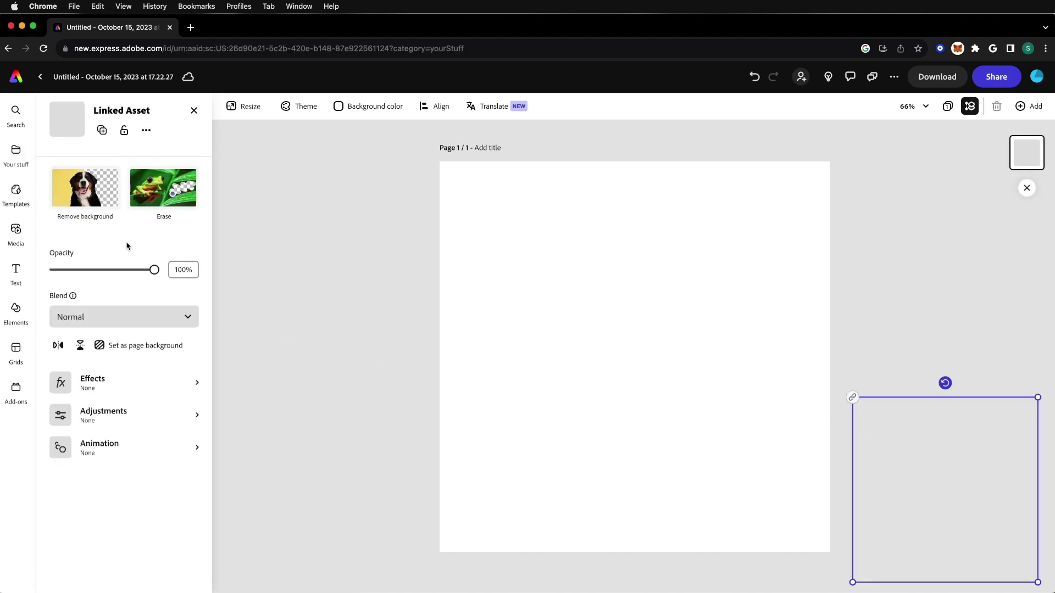
pyautogui.moveTo(999, 434); pyautogui.dragTo(579, 214)
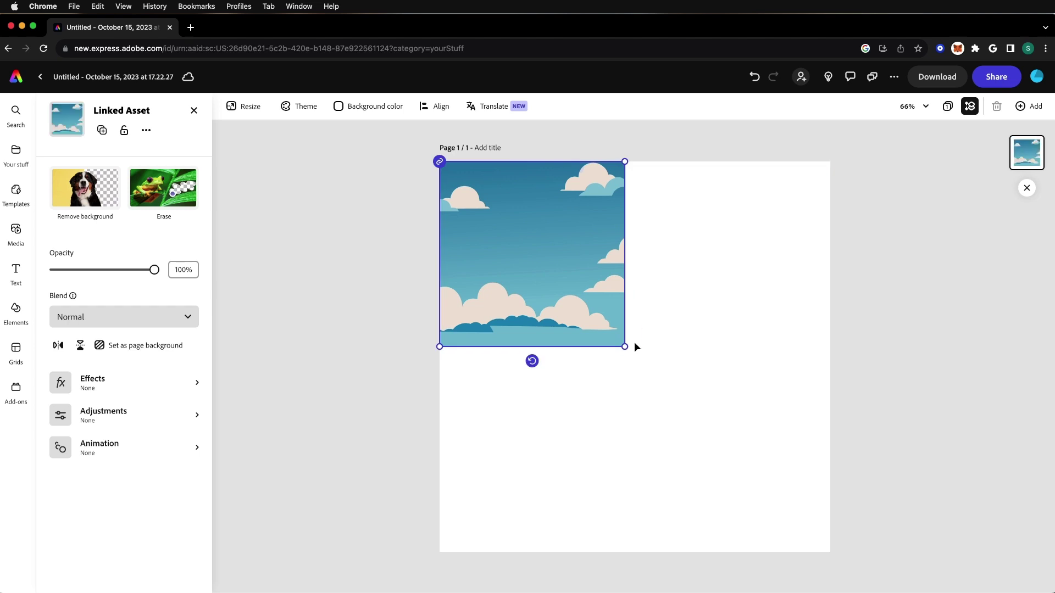
pyautogui.moveTo(625, 346); pyautogui.dragTo(830, 554)
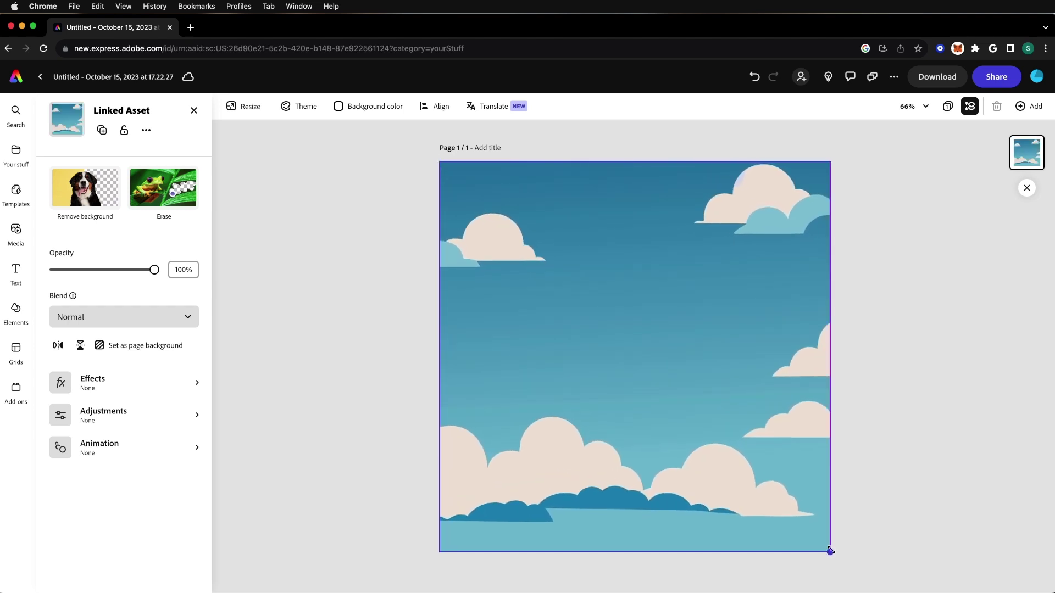
# - Place the ship graphic, enlarge it, and move it toward the page centre
pyautogui.click(259, 206)
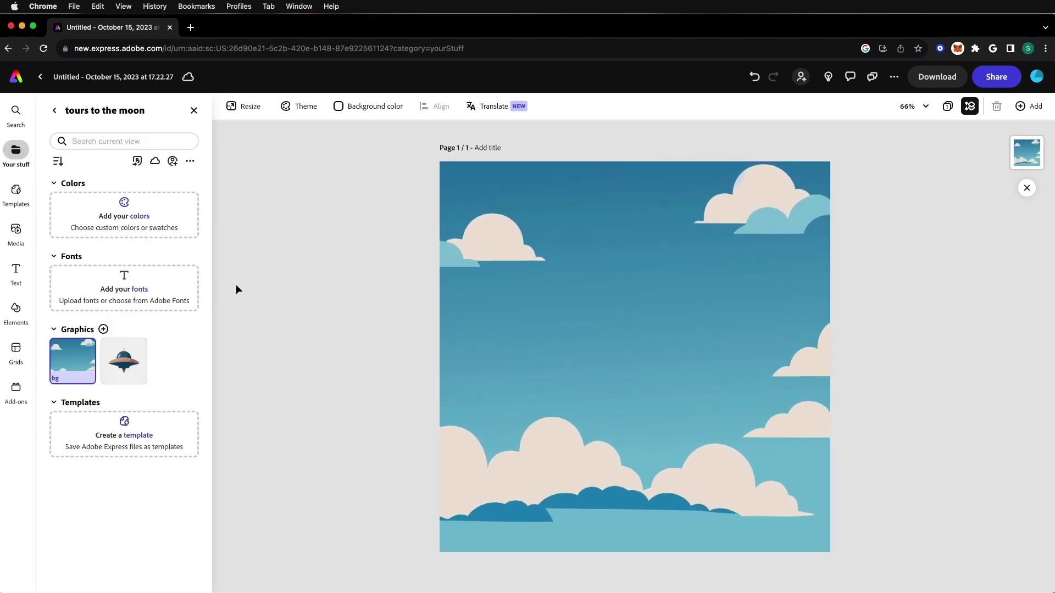
pyautogui.moveTo(125, 360); pyautogui.dragTo(609, 373)
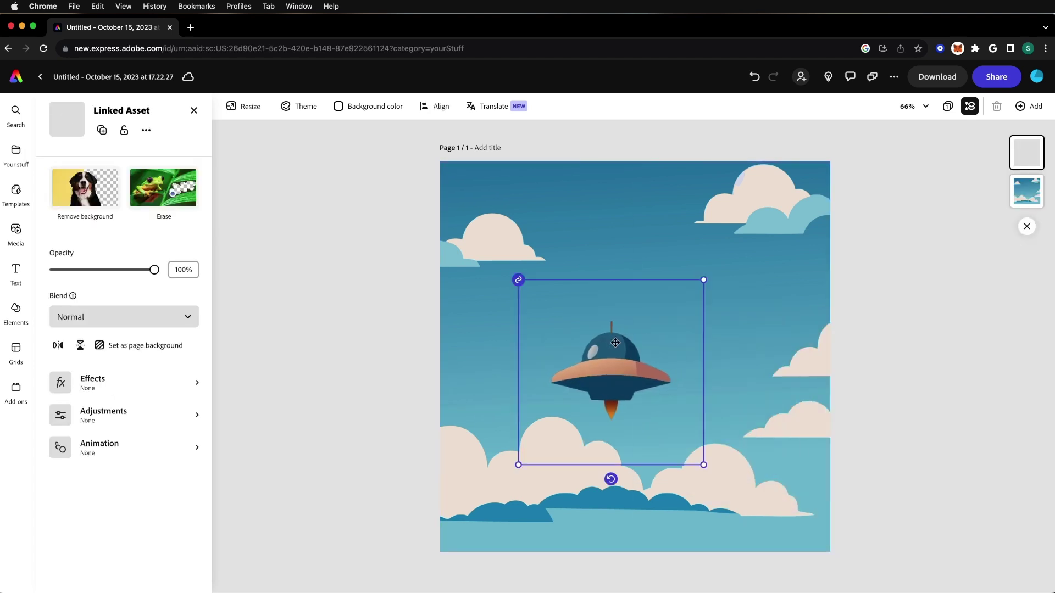
pyautogui.moveTo(753, 215); pyautogui.dragTo(803, 154)
pyautogui.moveTo(672, 313); pyautogui.dragTo(654, 347)
# - Apply the pink-and-orange Duotone to the spaceship after trying other duotone, Colorize, Tint and grayscale presets
pyautogui.click(132, 381)
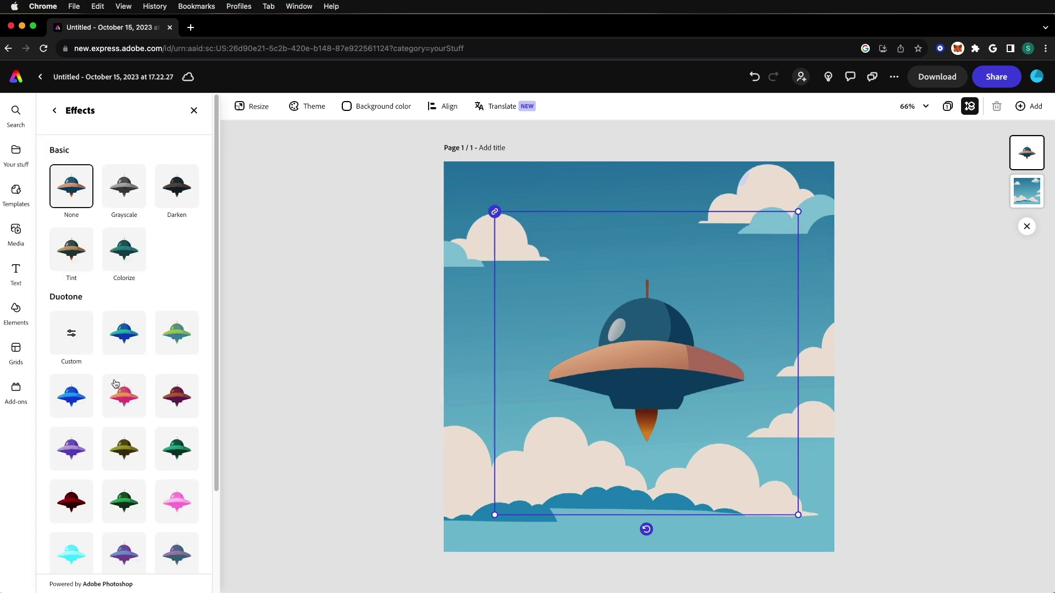
pyautogui.click(129, 338)
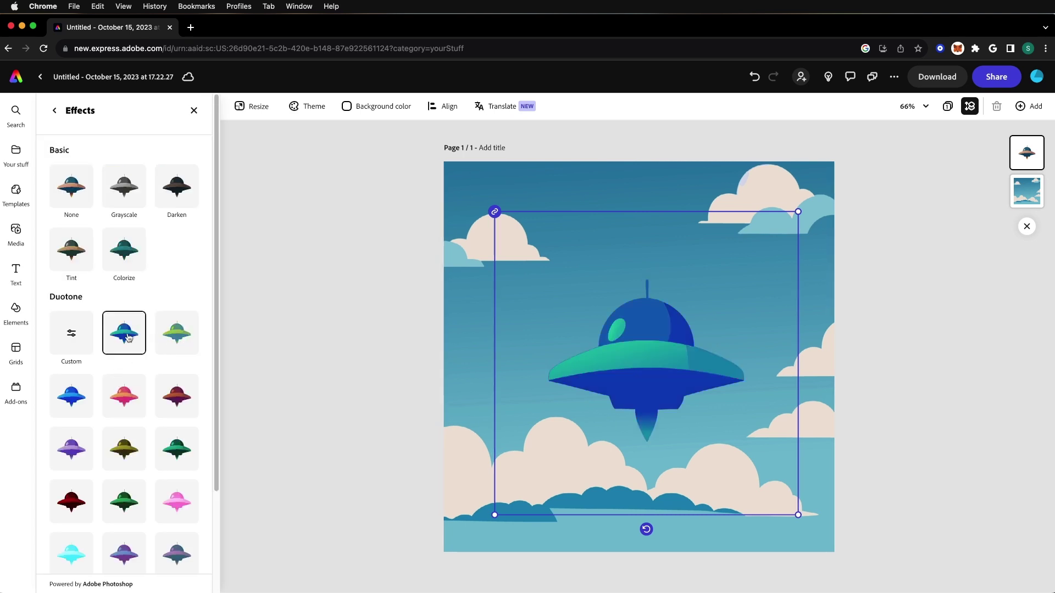
pyautogui.click(179, 505)
pyautogui.click(122, 560)
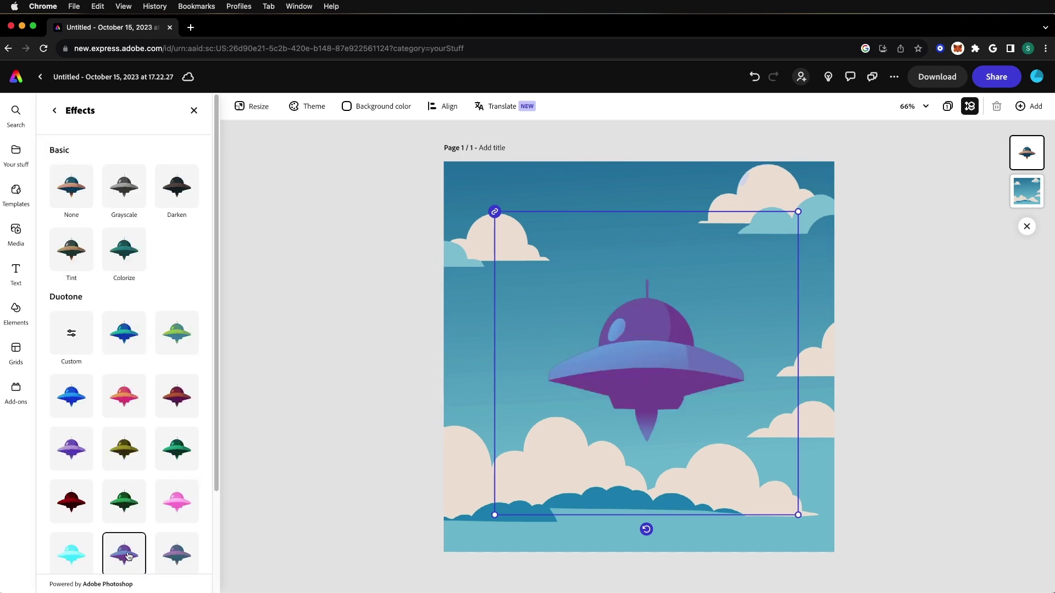
pyautogui.scroll(-3, 145, 519)
pyautogui.scroll(3, 144, 512)
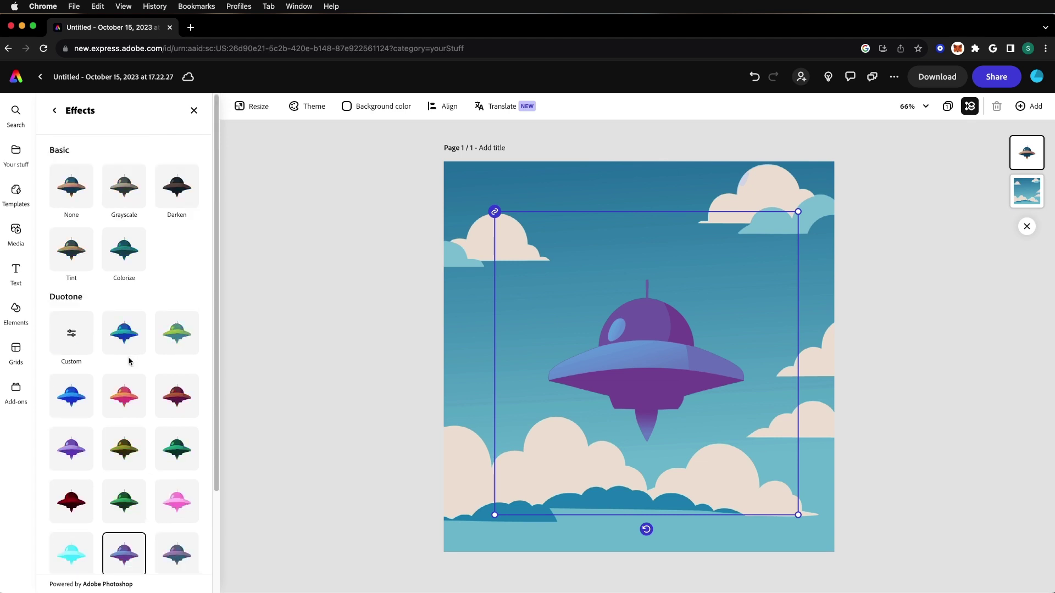
pyautogui.click(129, 268)
pyautogui.click(69, 252)
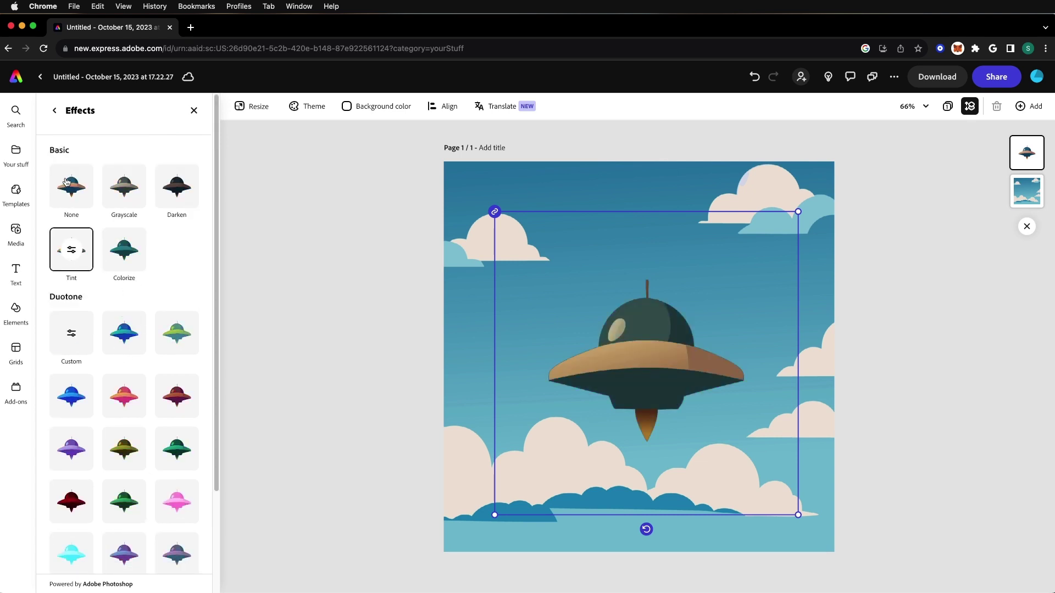
pyautogui.click(66, 181)
pyautogui.click(132, 191)
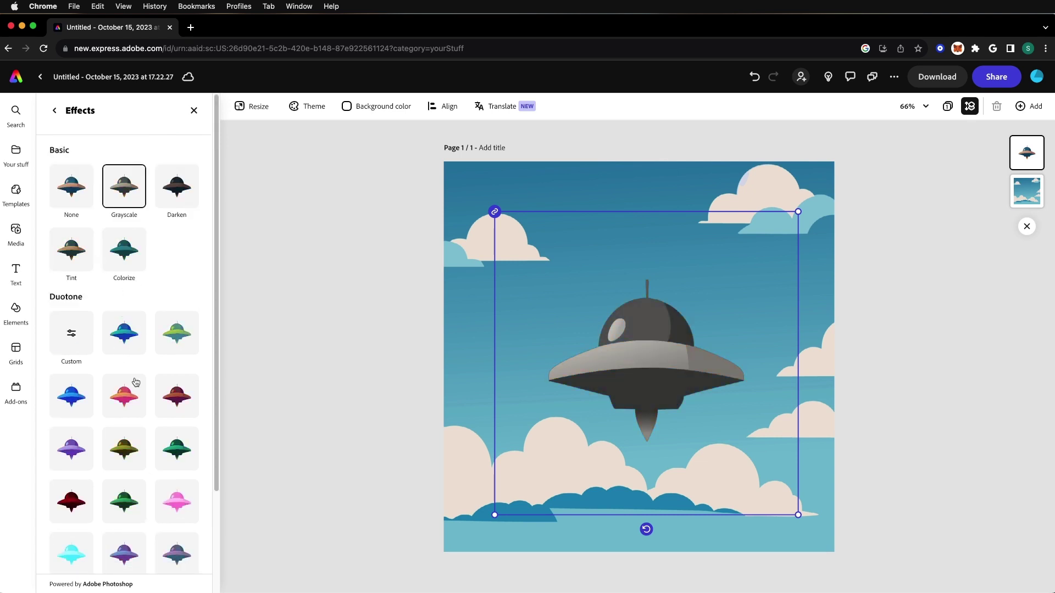
pyautogui.click(125, 403)
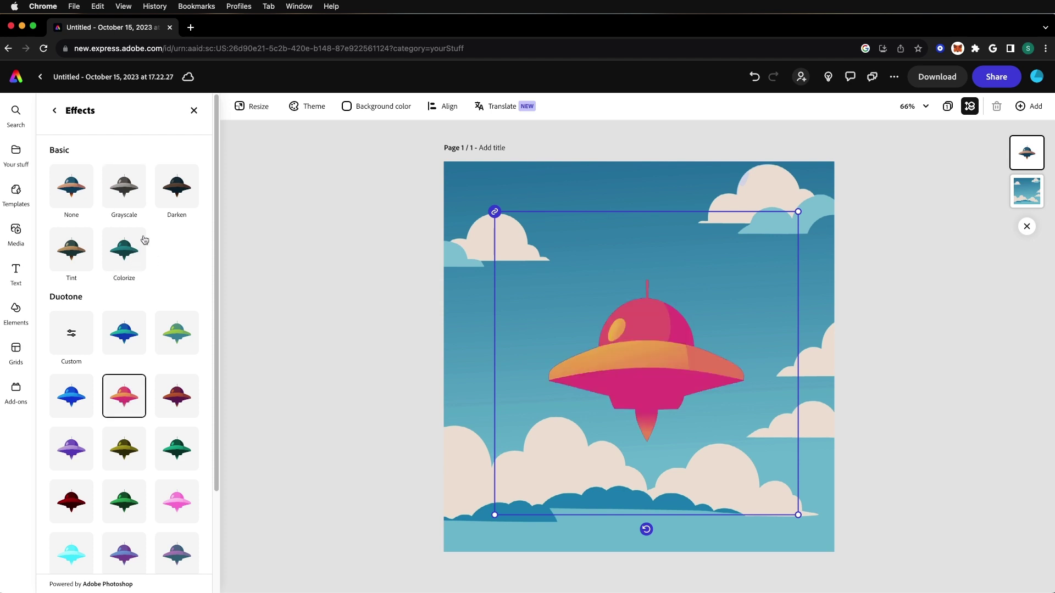
pyautogui.click(55, 110)
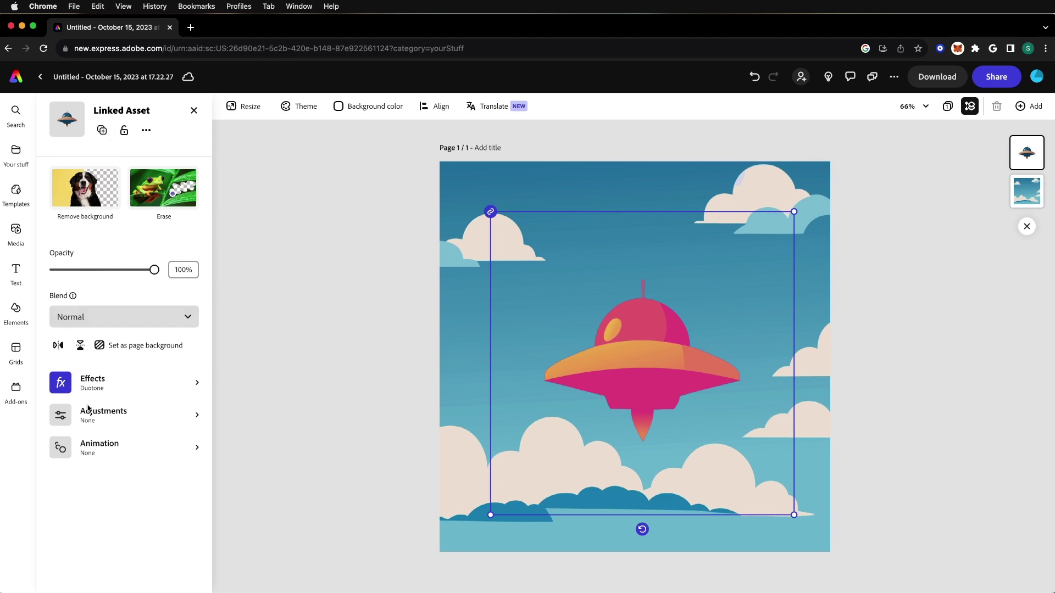
# - Add a Drift entrance animation to the spaceship and set its duration to 0.77 s
pyautogui.click(92, 451)
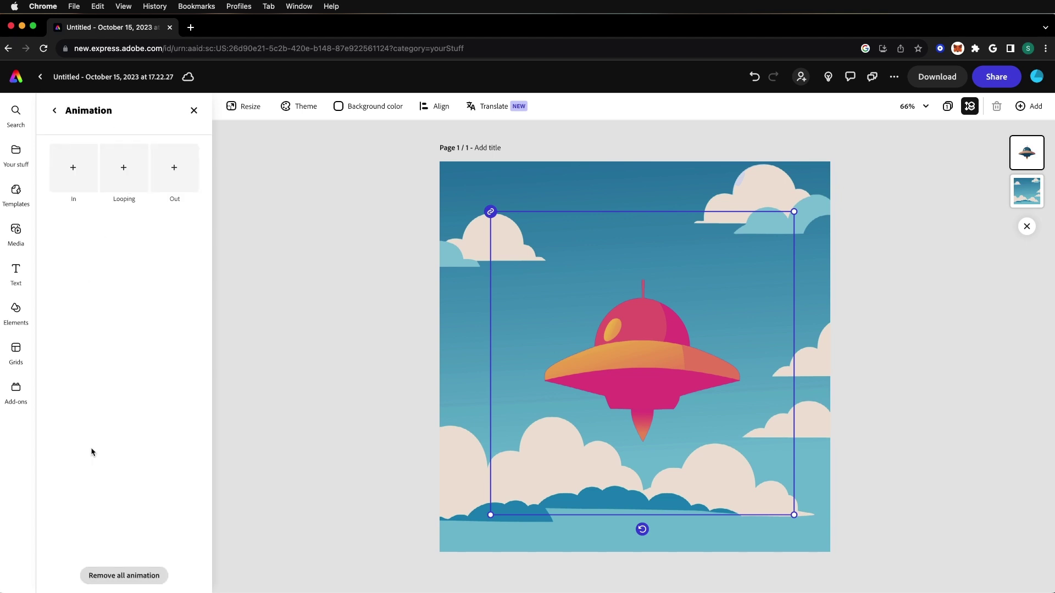
pyautogui.click(72, 169)
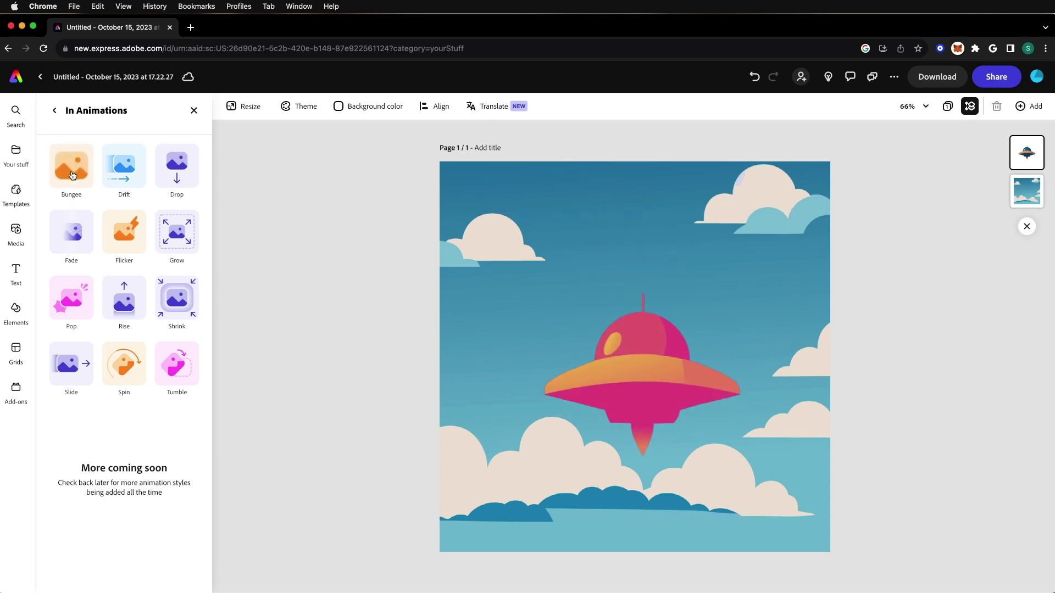
pyautogui.click(124, 166)
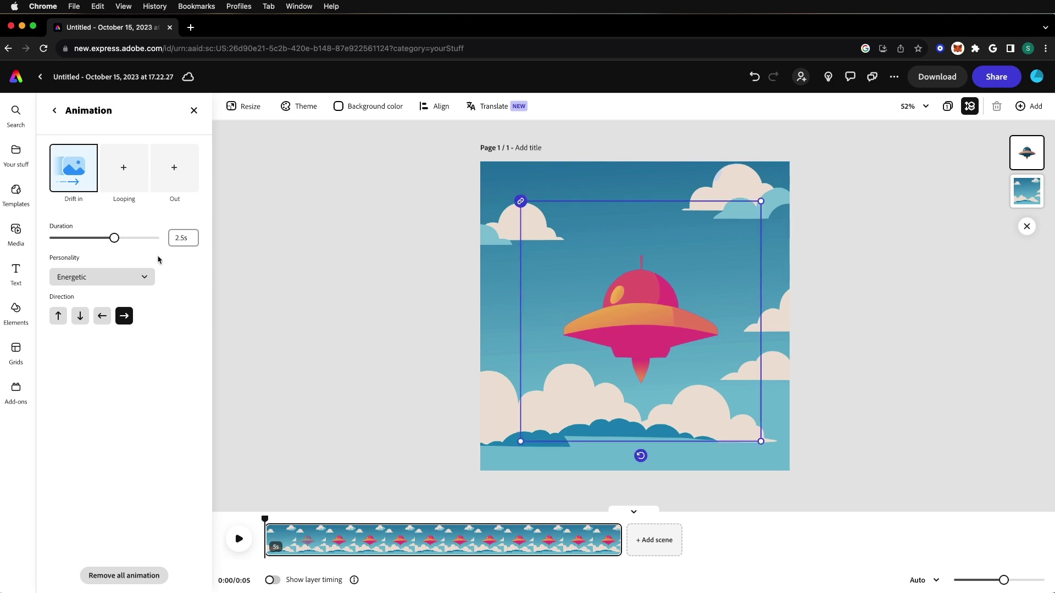
pyautogui.moveTo(119, 241); pyautogui.dragTo(157, 241)
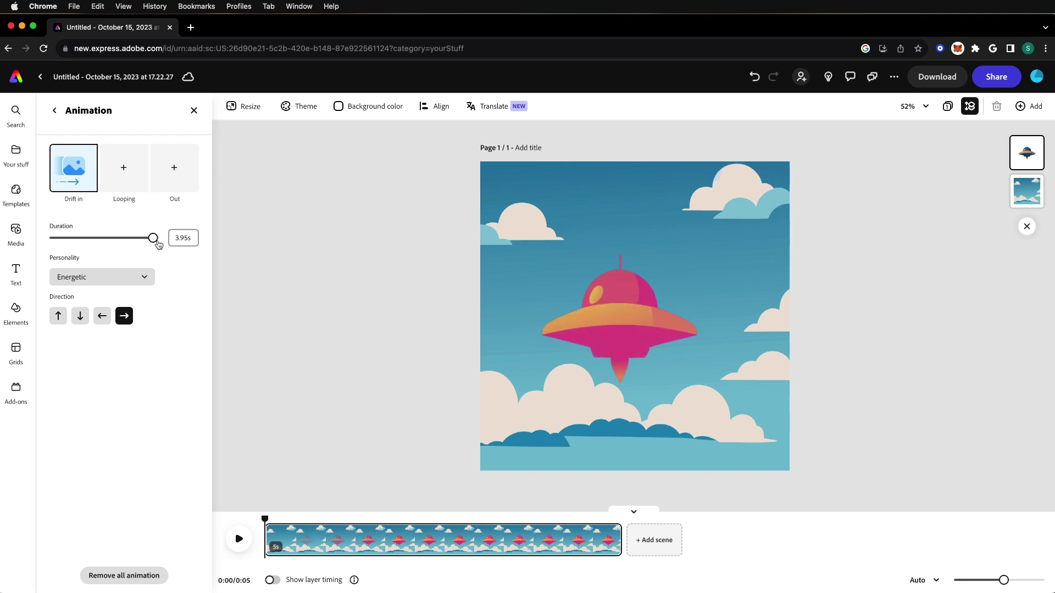
pyautogui.moveTo(156, 242); pyautogui.dragTo(61, 242)
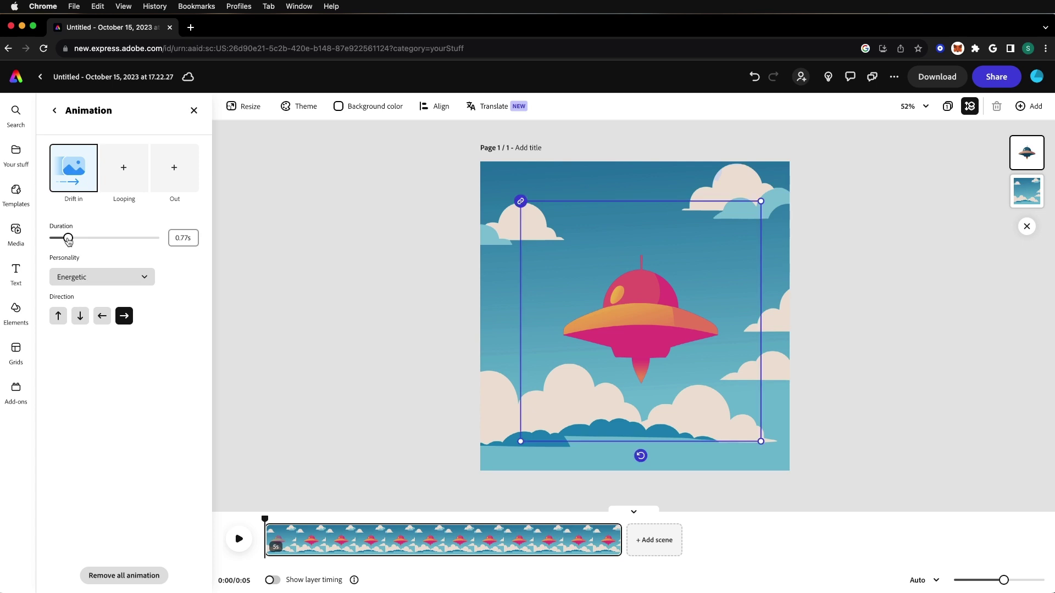
# - Set the Drift animation's personality to Energetic, after trying Strong and Soft
pyautogui.click(104, 281)
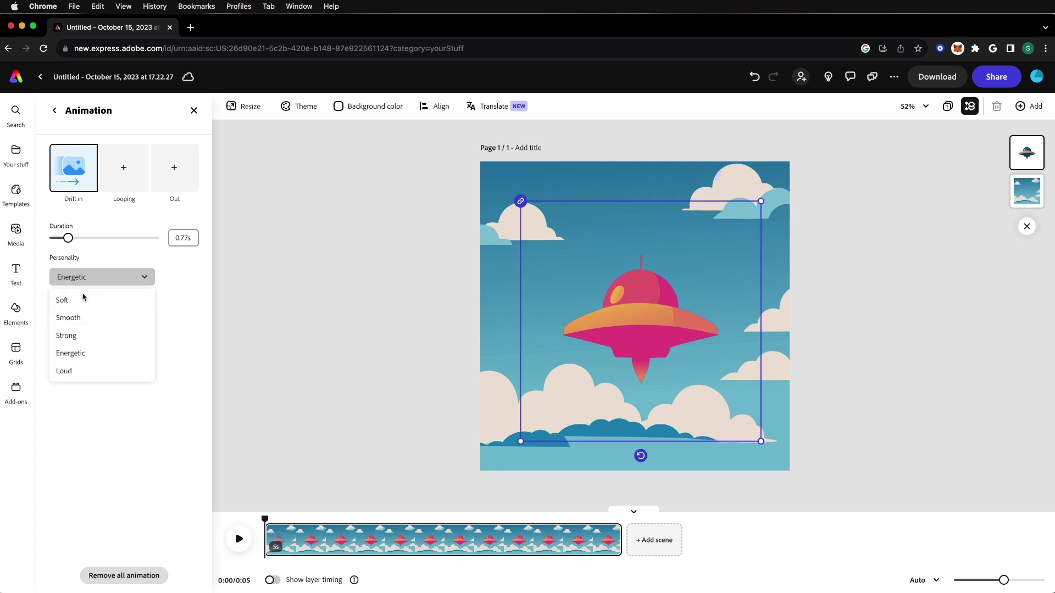
pyautogui.click(83, 337)
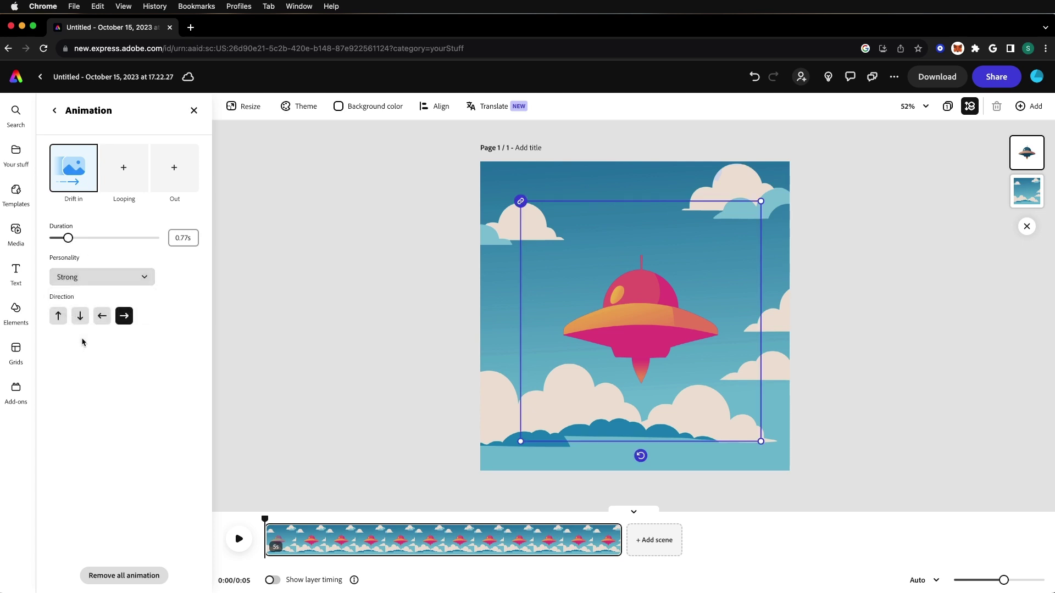
pyautogui.click(83, 278)
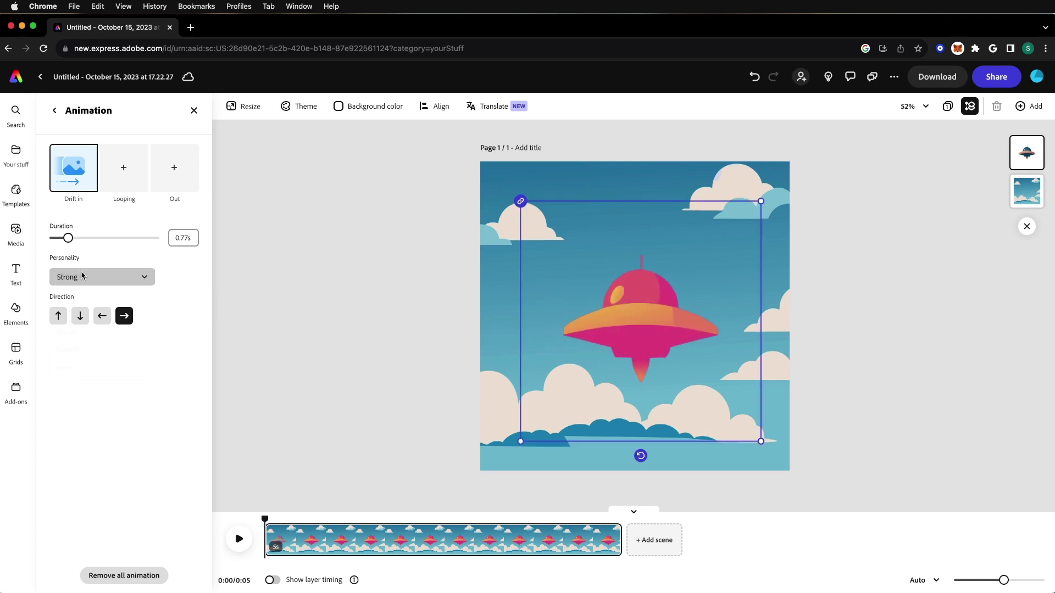
pyautogui.click(83, 279)
pyautogui.click(80, 282)
pyautogui.click(67, 301)
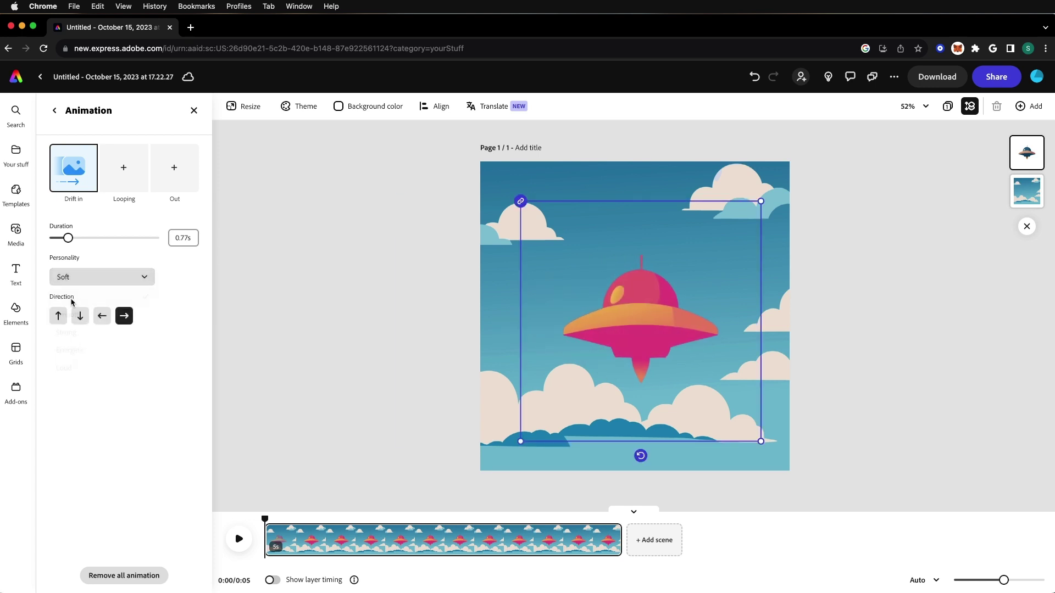
pyautogui.click(81, 282)
pyautogui.click(81, 353)
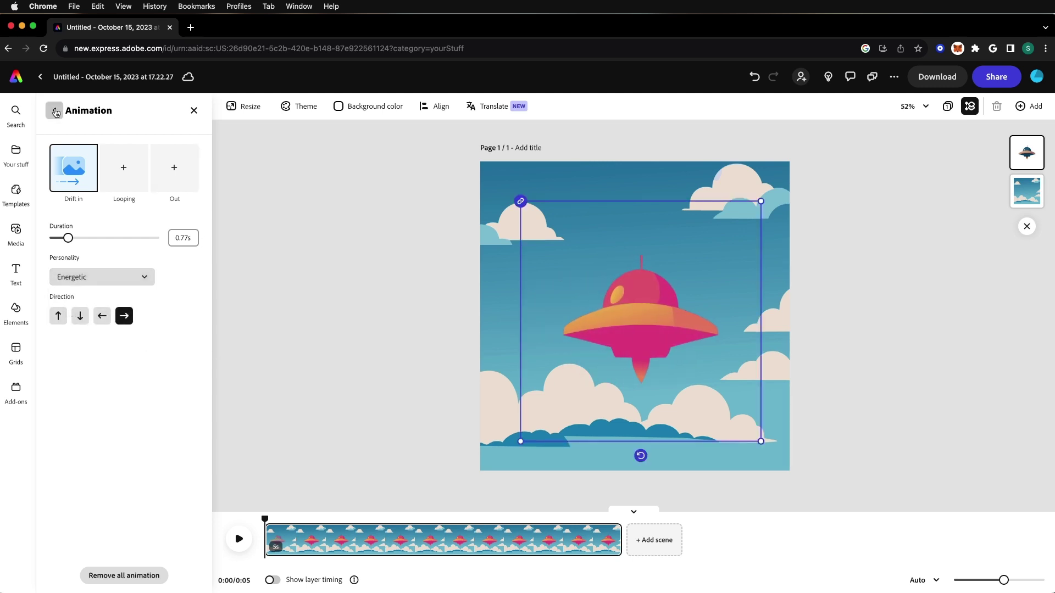
# - Add Breathe as the spaceship's looping animation and preview the playback from the start
pyautogui.click(55, 112)
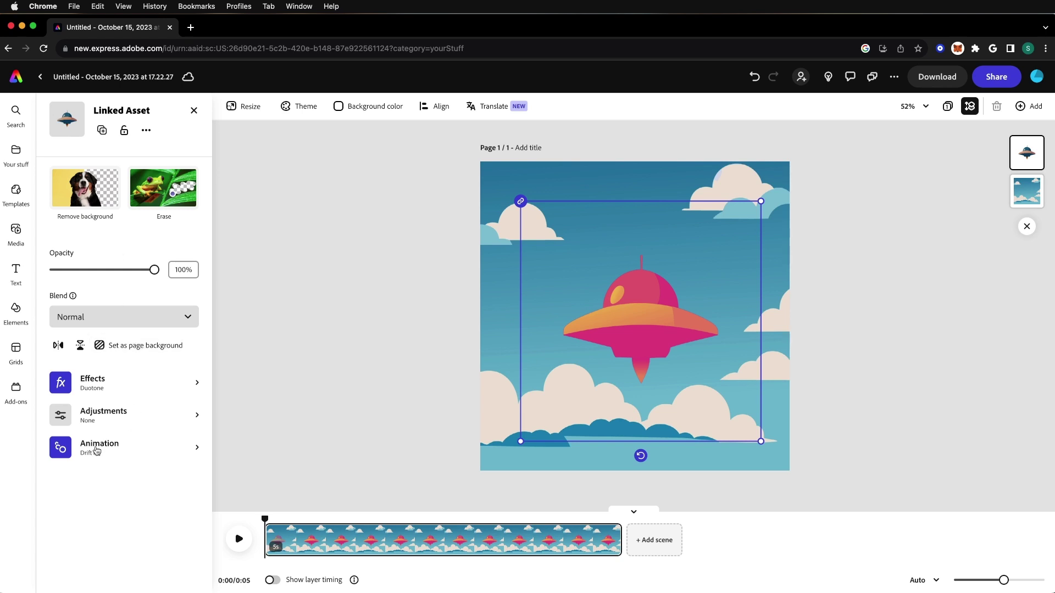
pyautogui.click(115, 451)
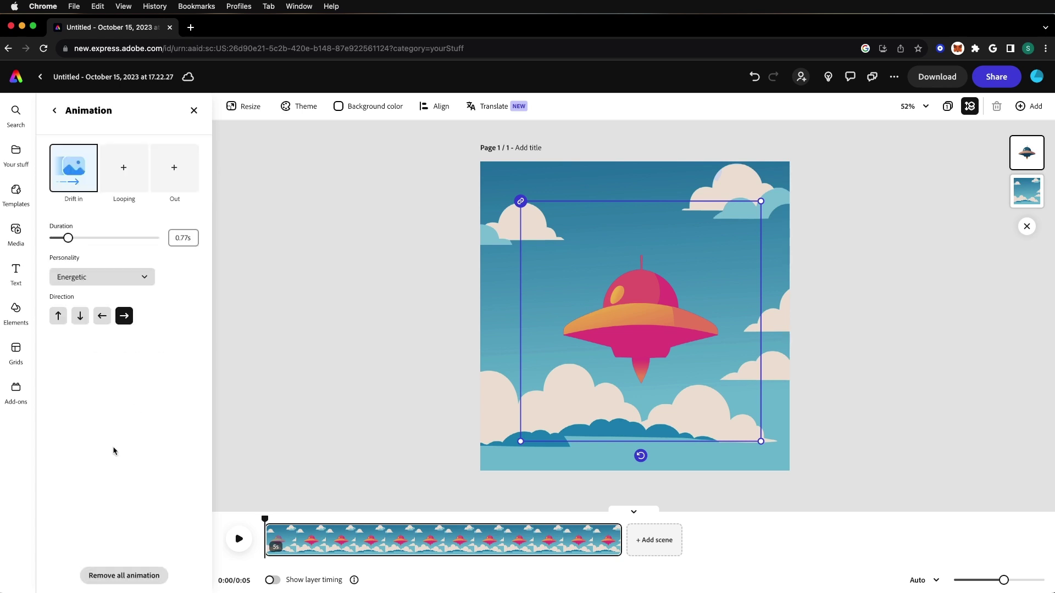
pyautogui.click(125, 172)
pyautogui.click(125, 171)
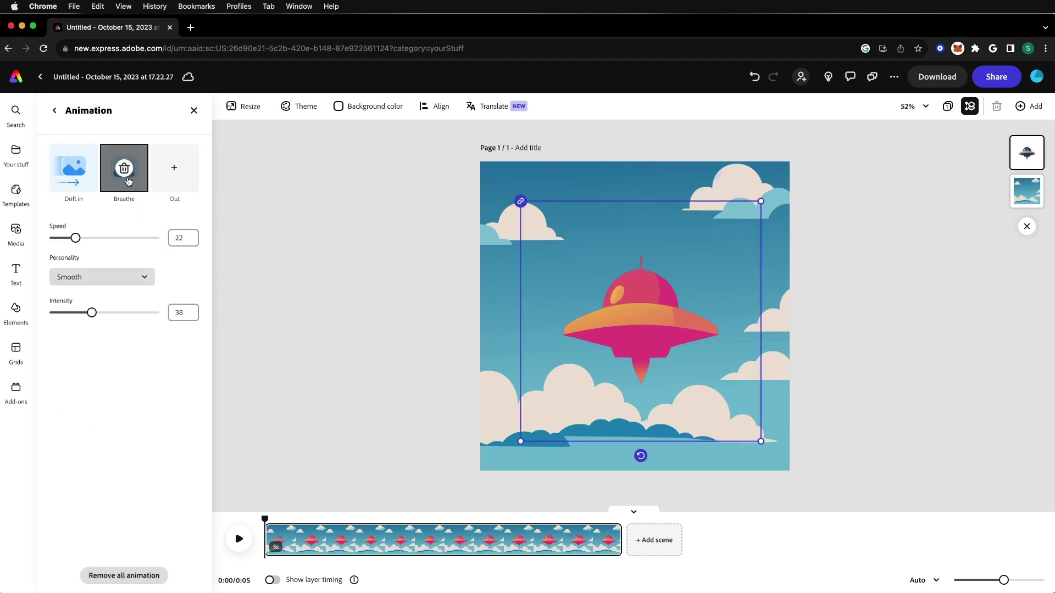
pyautogui.click(128, 182)
pyautogui.click(133, 187)
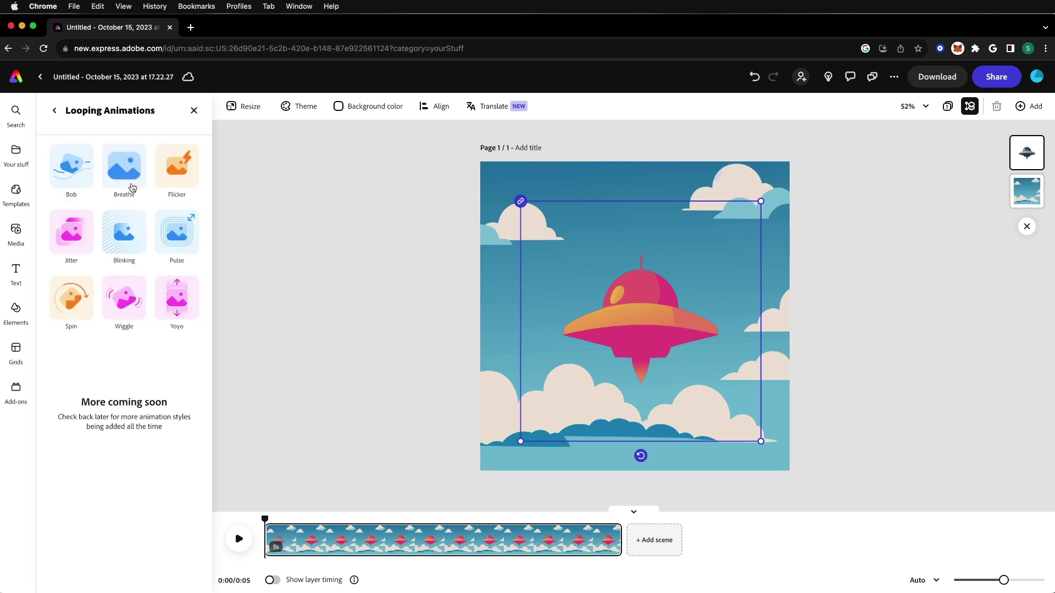
pyautogui.click(131, 184)
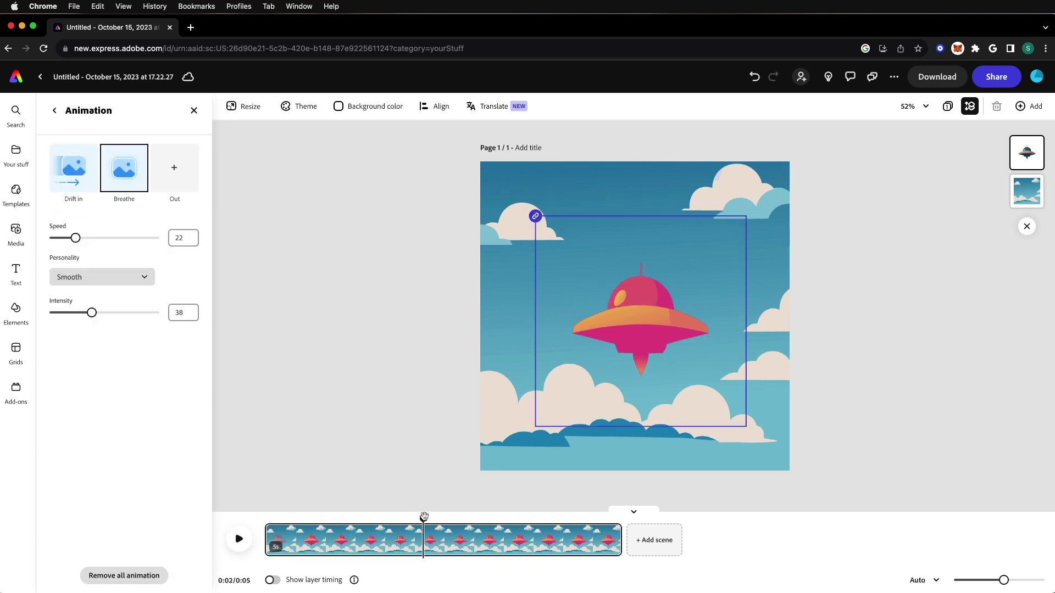
pyautogui.moveTo(423, 519); pyautogui.dragTo(264, 519)
pyautogui.click(240, 543)
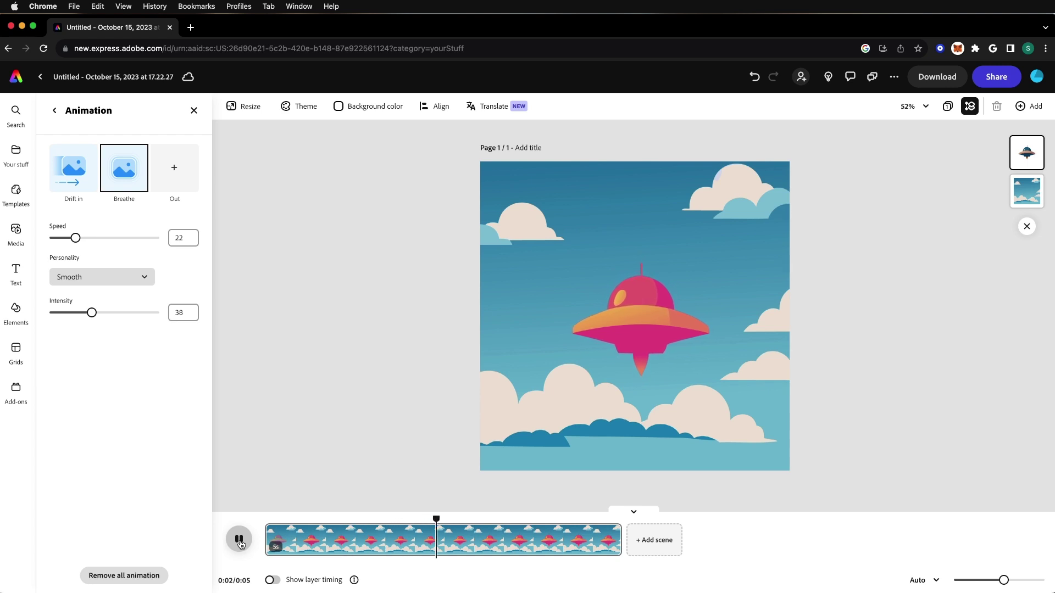
pyautogui.click(240, 543)
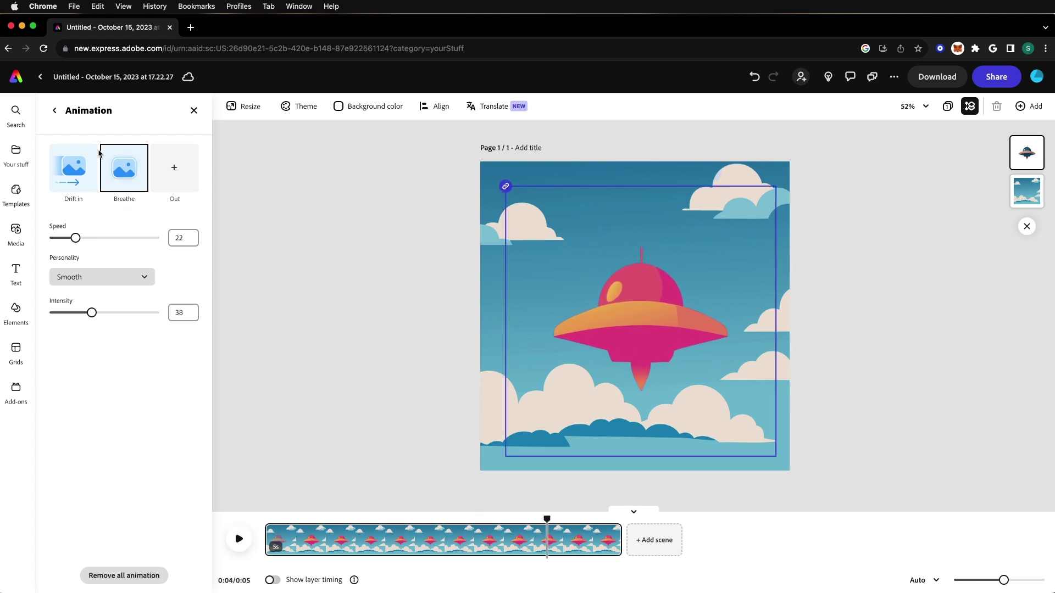
# - Give the spaceship a Grow exit animation with Loud personality
pyautogui.click(174, 167)
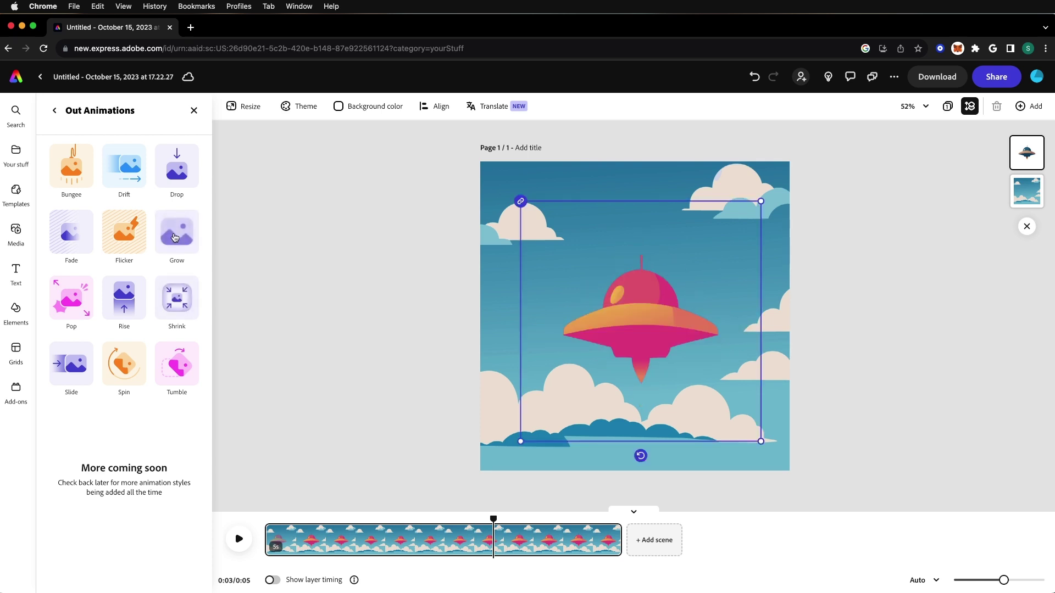
pyautogui.click(175, 237)
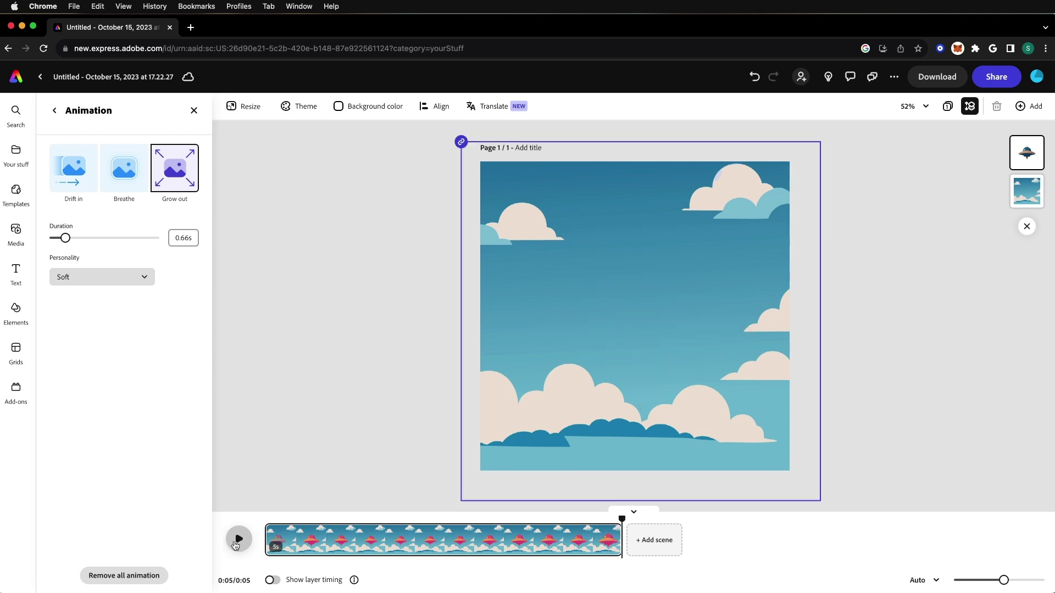
pyautogui.click(239, 539)
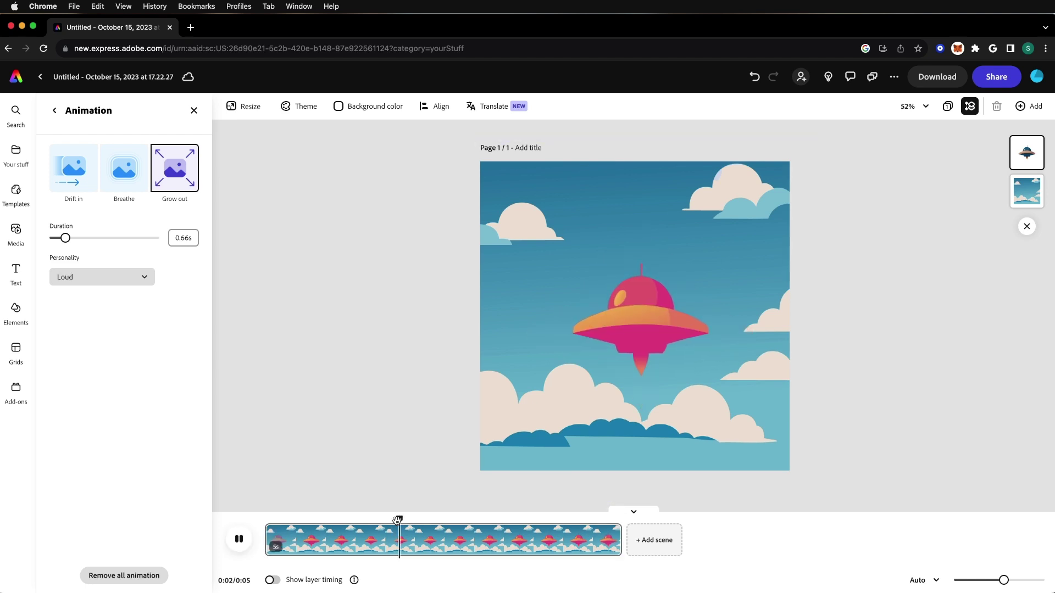
pyautogui.click(435, 524)
pyautogui.click(124, 176)
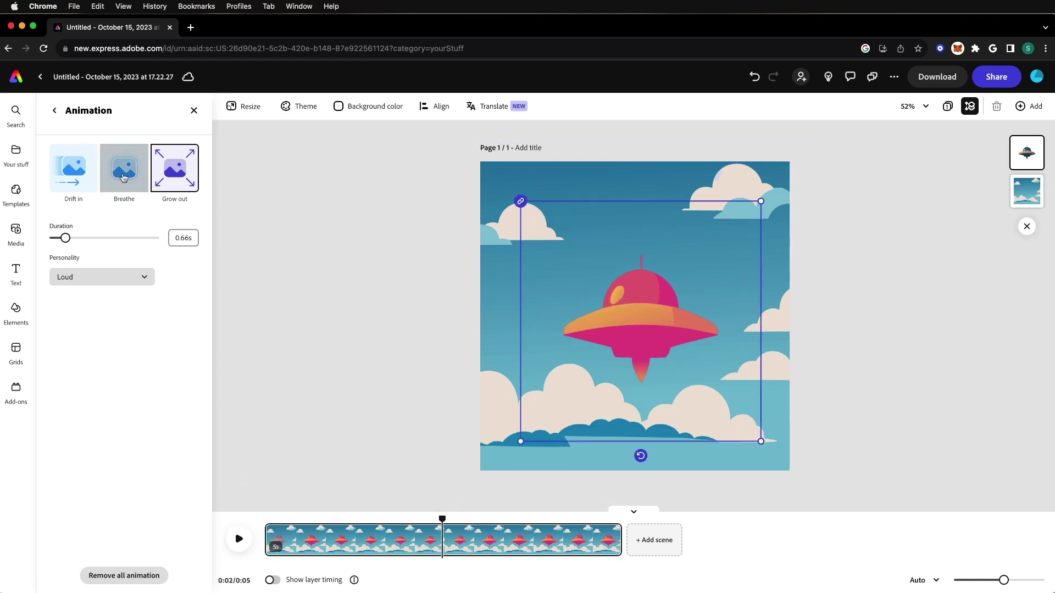
# - Replace the Breathe loop with a downward Yoyo loop at speed 67 and intensity 17
pyautogui.click(125, 171)
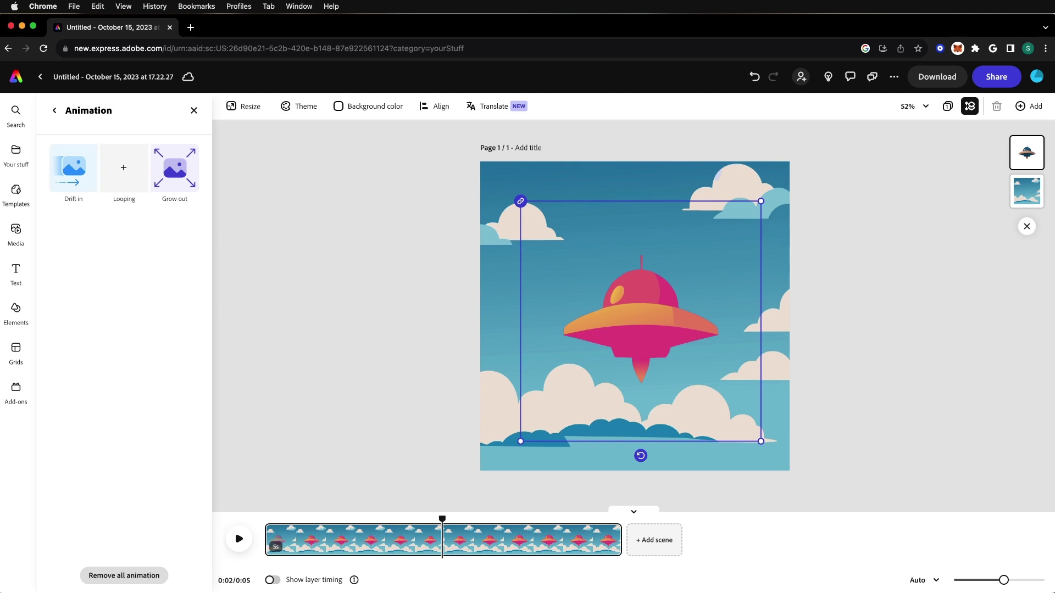
pyautogui.click(125, 165)
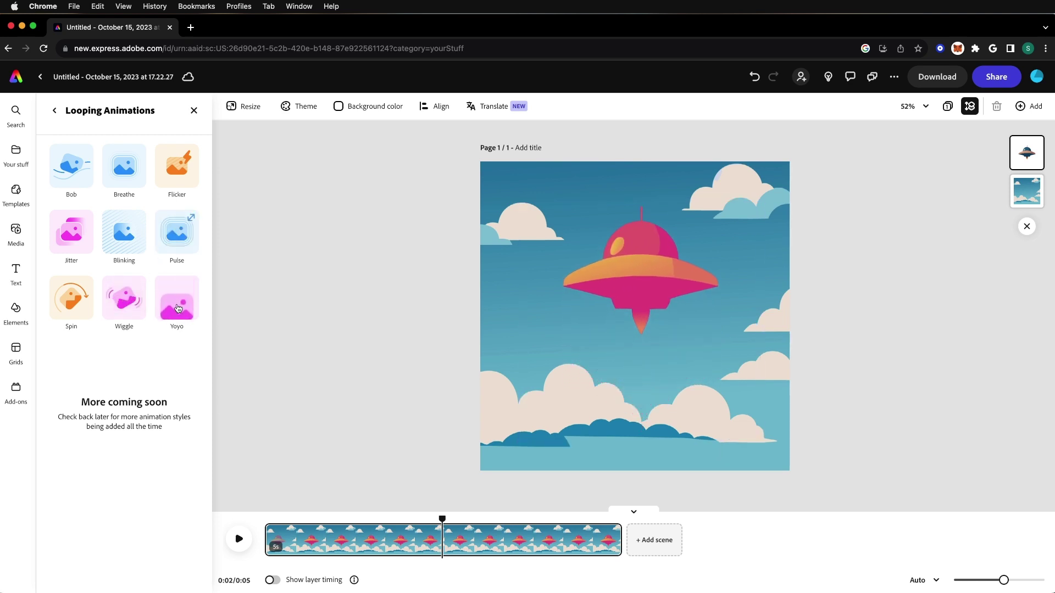
pyautogui.click(177, 308)
pyautogui.click(524, 512)
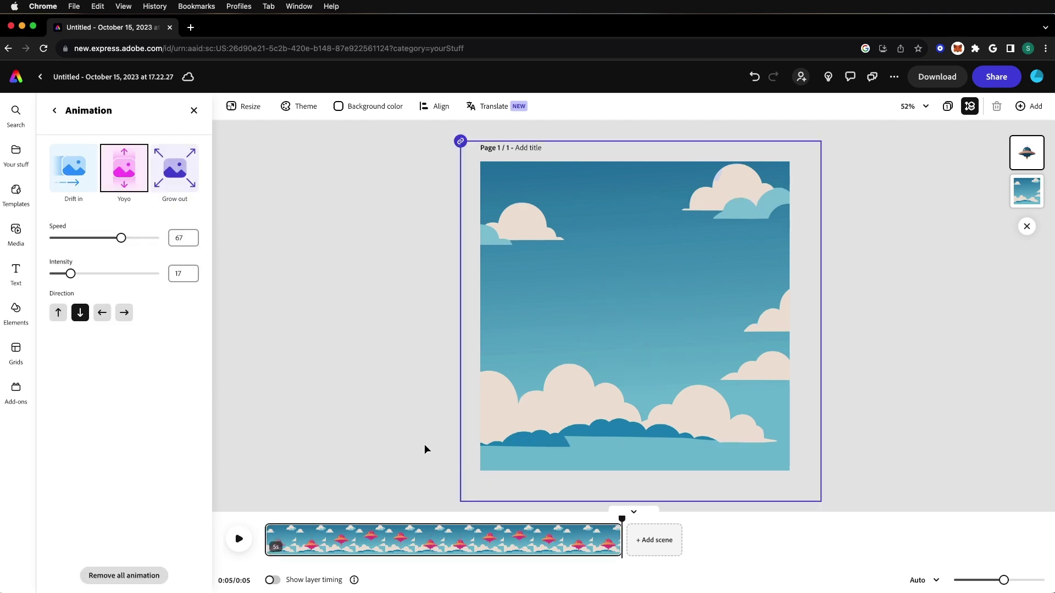
# - Play through the finished animation preview before exporting
pyautogui.click(934, 80)
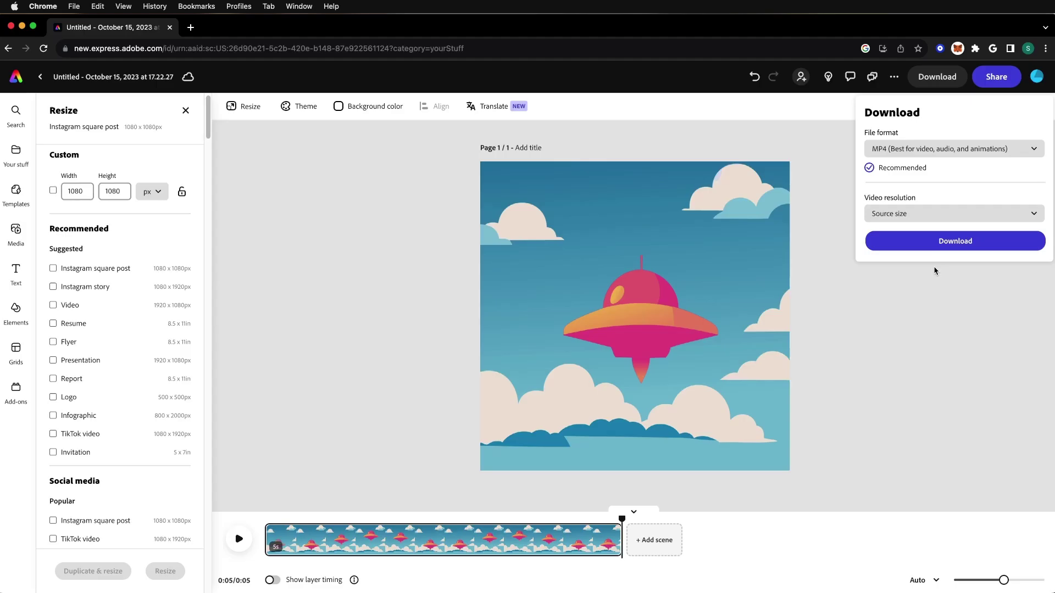
pyautogui.click(922, 299)
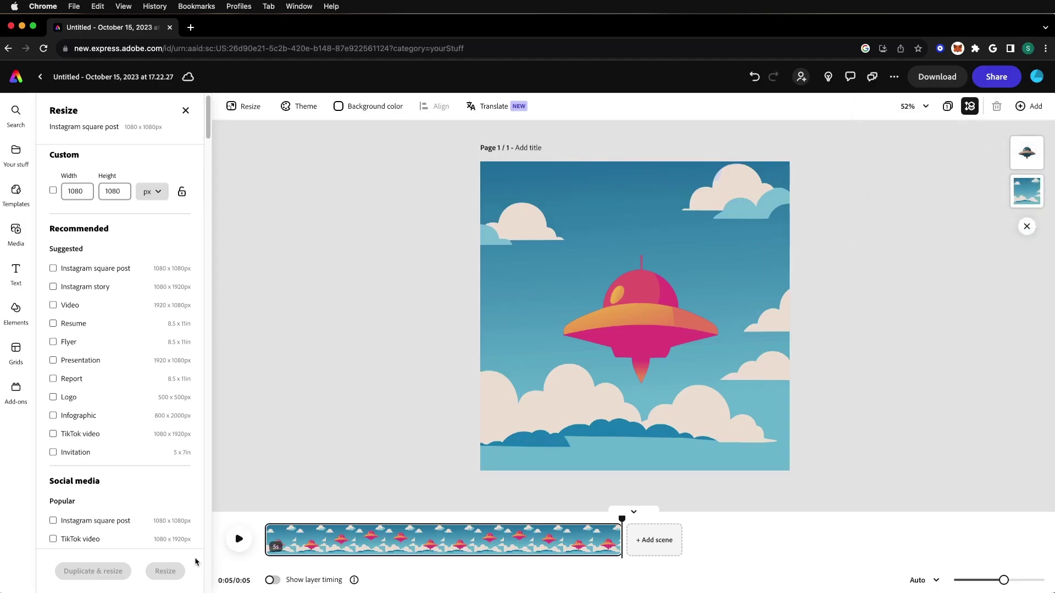
pyautogui.click(239, 540)
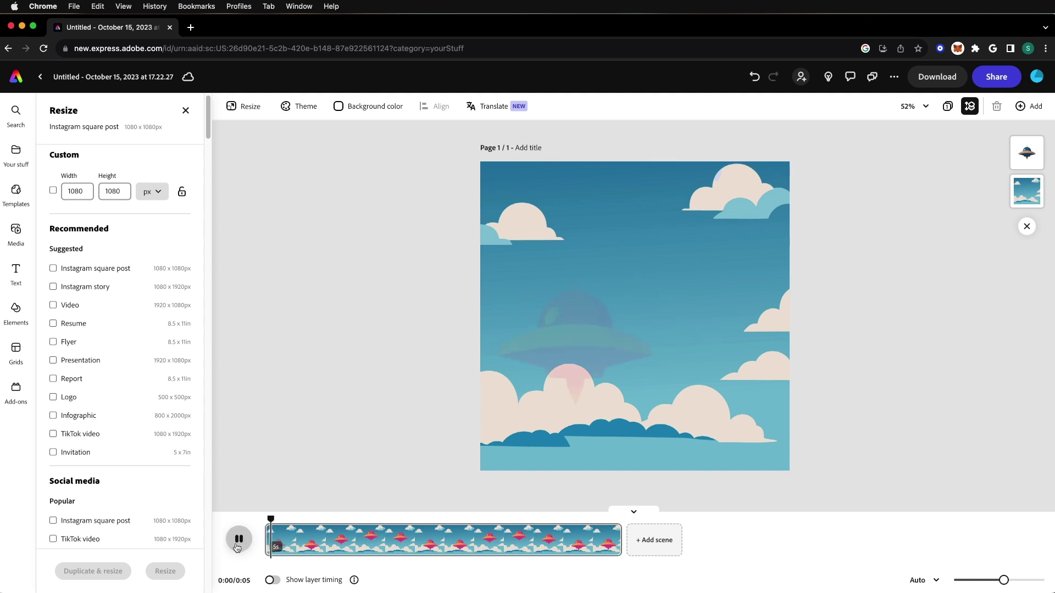
pyautogui.click(237, 544)
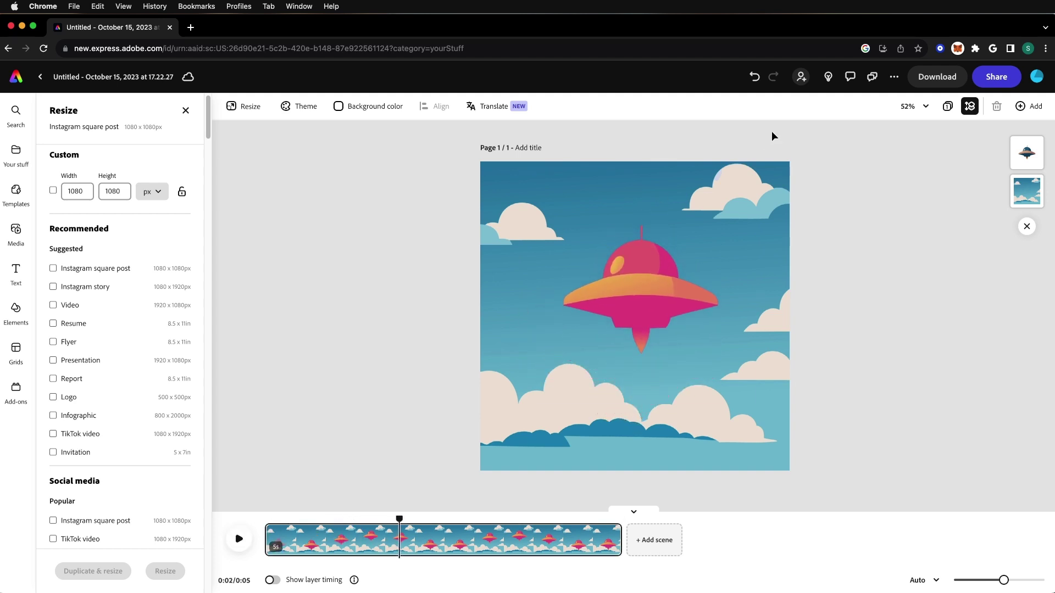
# - Download the scene as a source-size MP4 and rename the file ship.mp4
pyautogui.click(937, 82)
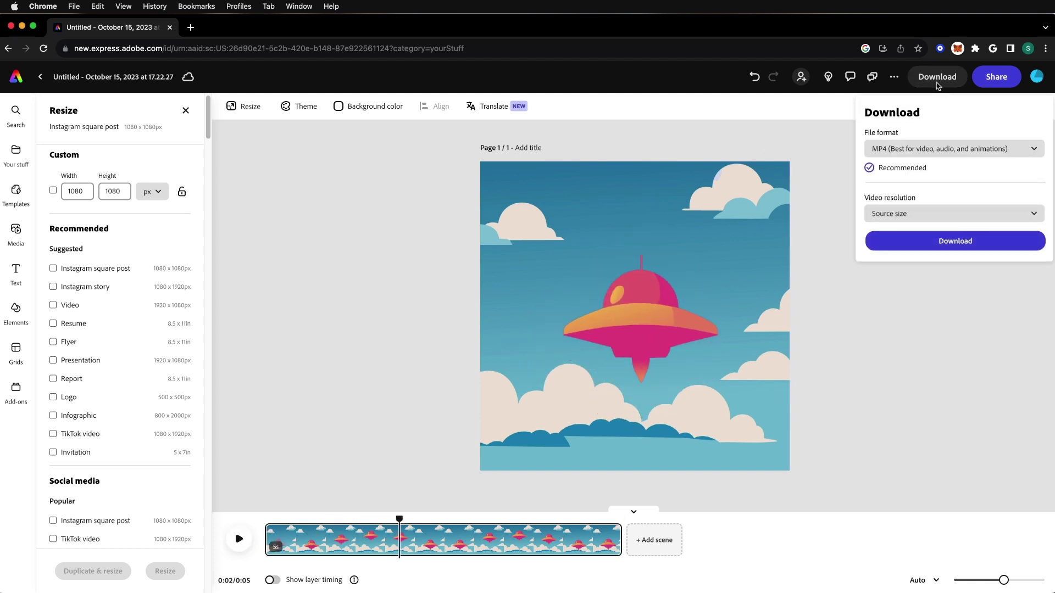
pyautogui.click(901, 154)
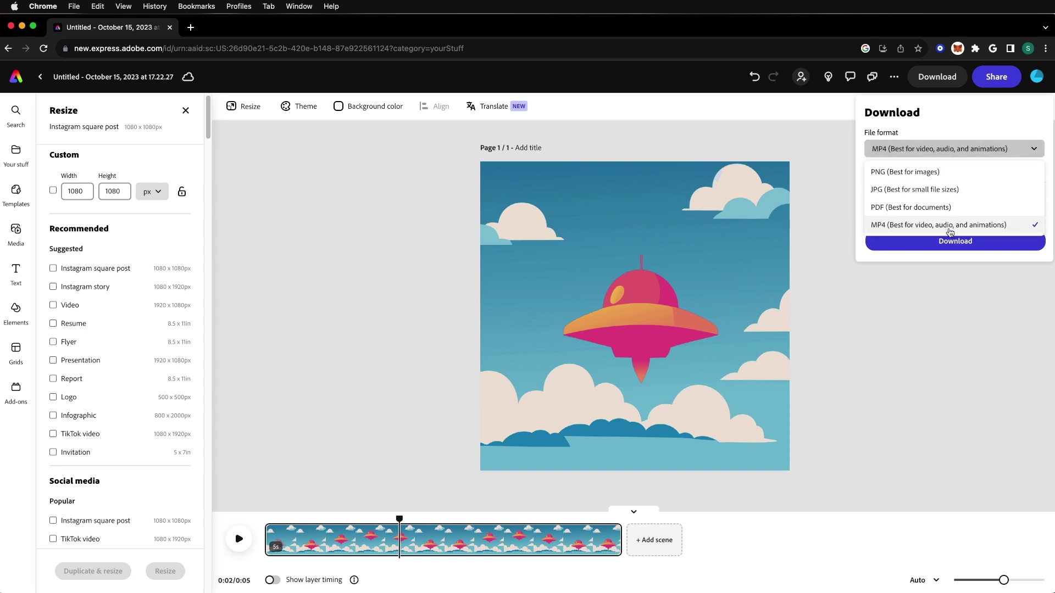
pyautogui.click(828, 202)
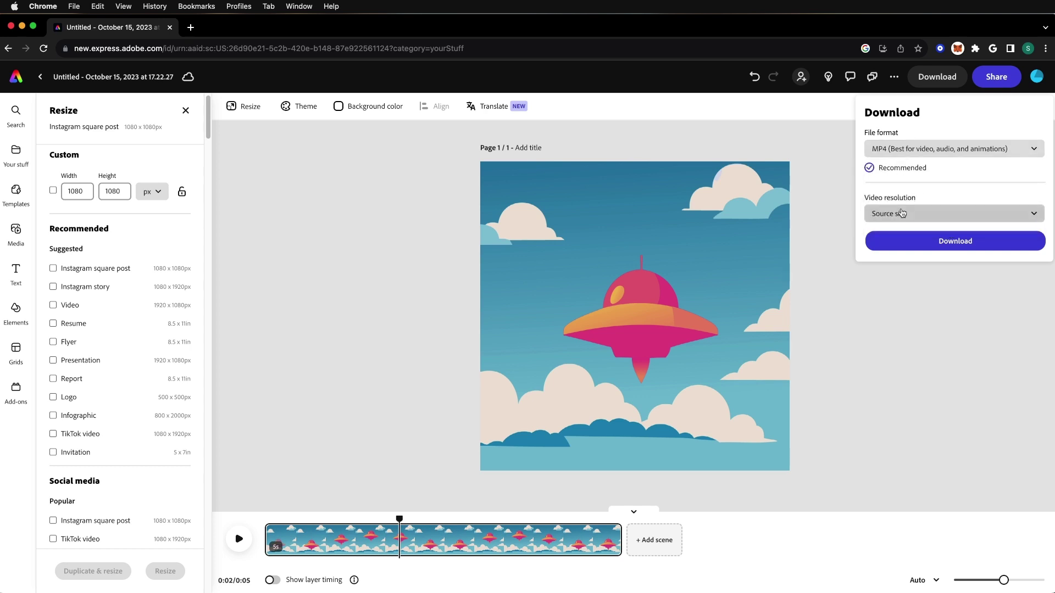
pyautogui.click(907, 218)
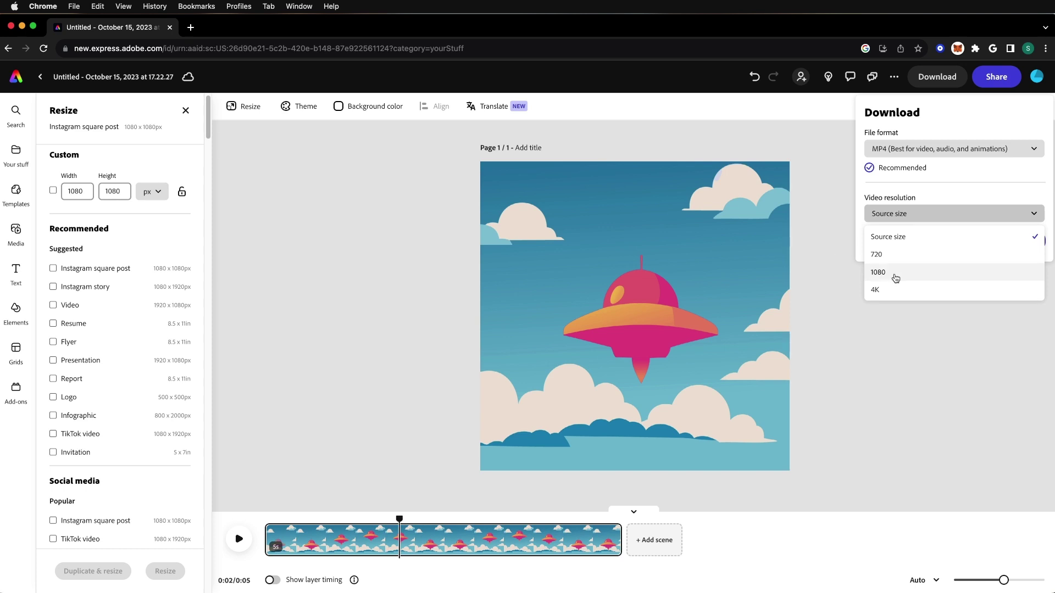
pyautogui.click(850, 286)
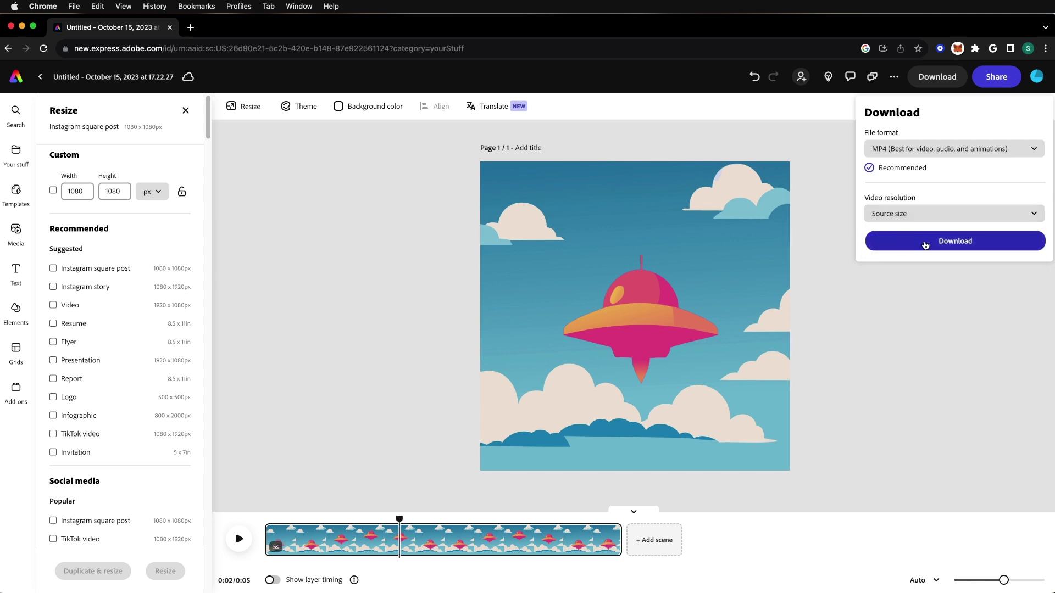
pyautogui.click(923, 245)
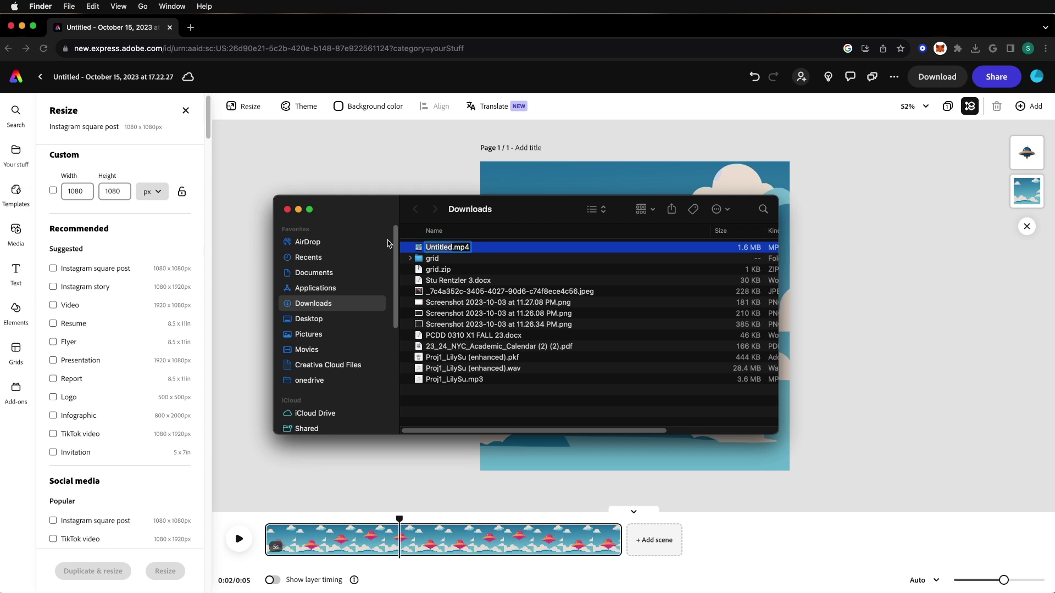
pyautogui.write('ship')
pyautogui.press('Return')
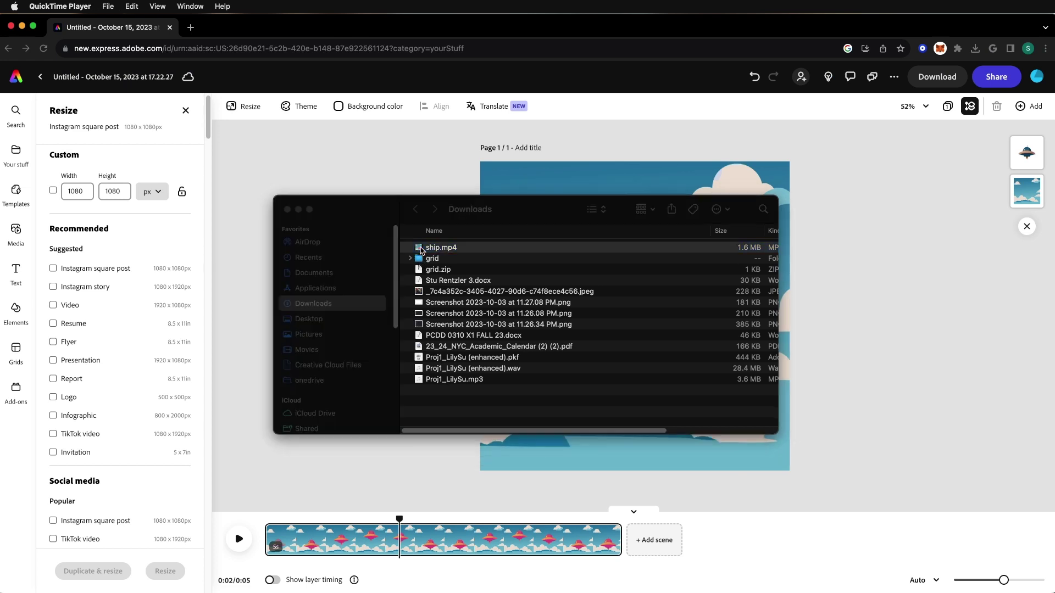
# - Open ship.mp4 in QuickTime Player, centre the window, and play the video
pyautogui.doubleClick(421, 250)
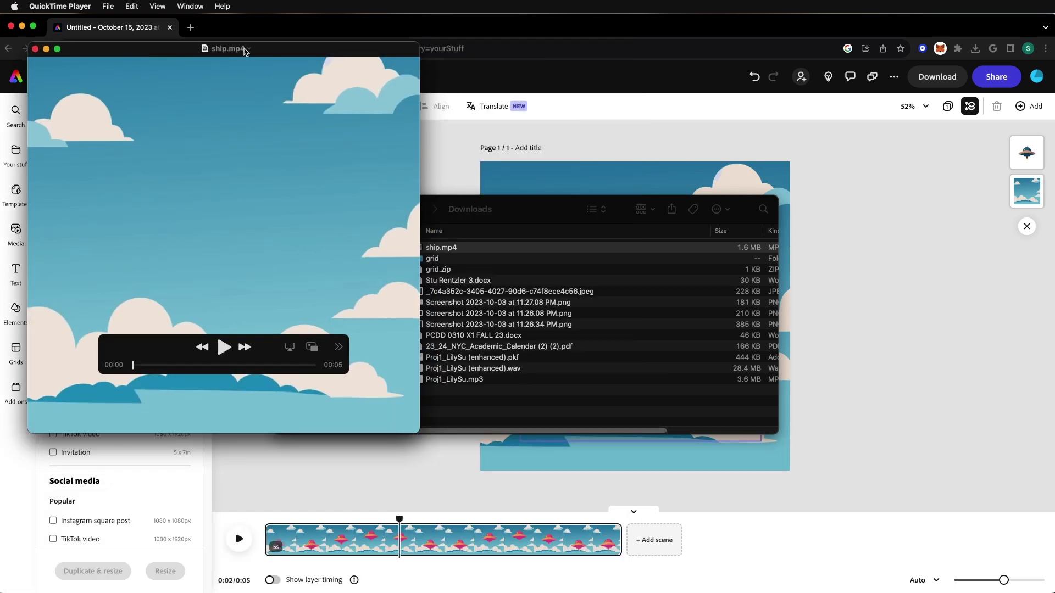
pyautogui.moveTo(245, 51); pyautogui.dragTo(548, 144)
pyautogui.click(528, 442)
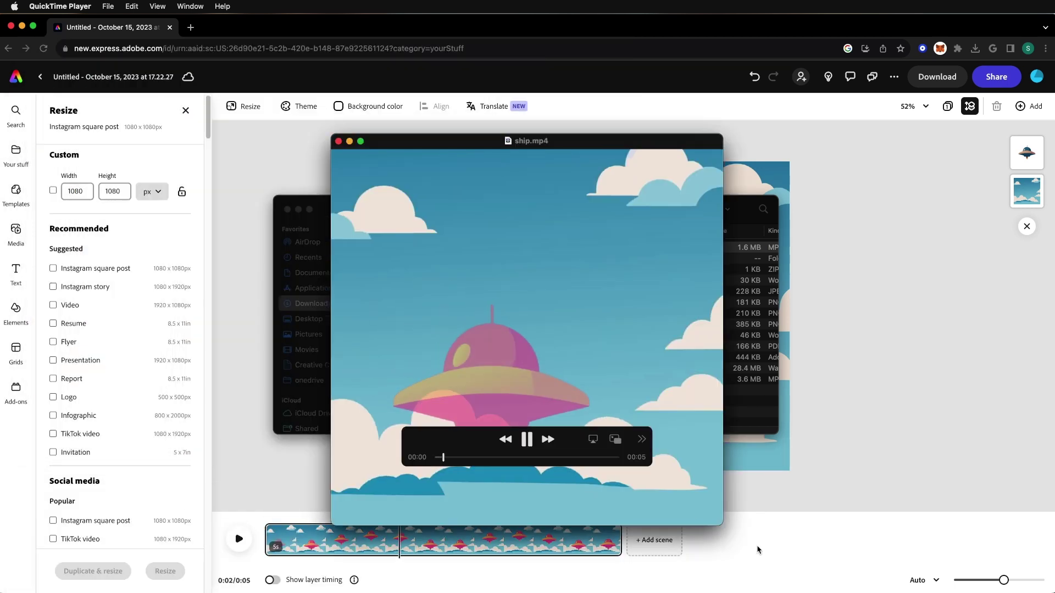